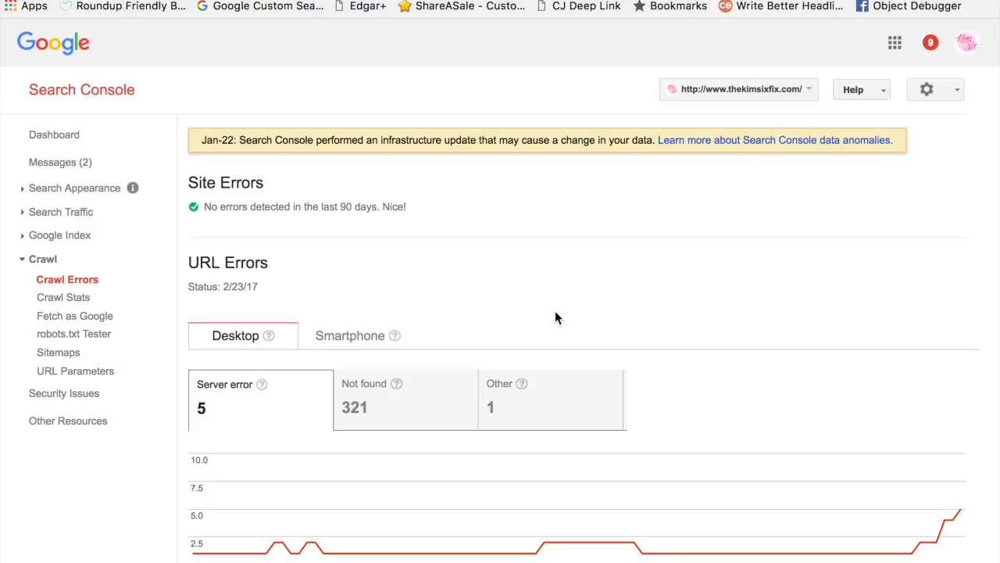
Step: Look over the desktop server errors under URL Errors and switch the report to the Not found errors
{"action": "scroll", "coordinate": [555, 318], "scroll_direction": "down", "scroll_amount": 1}
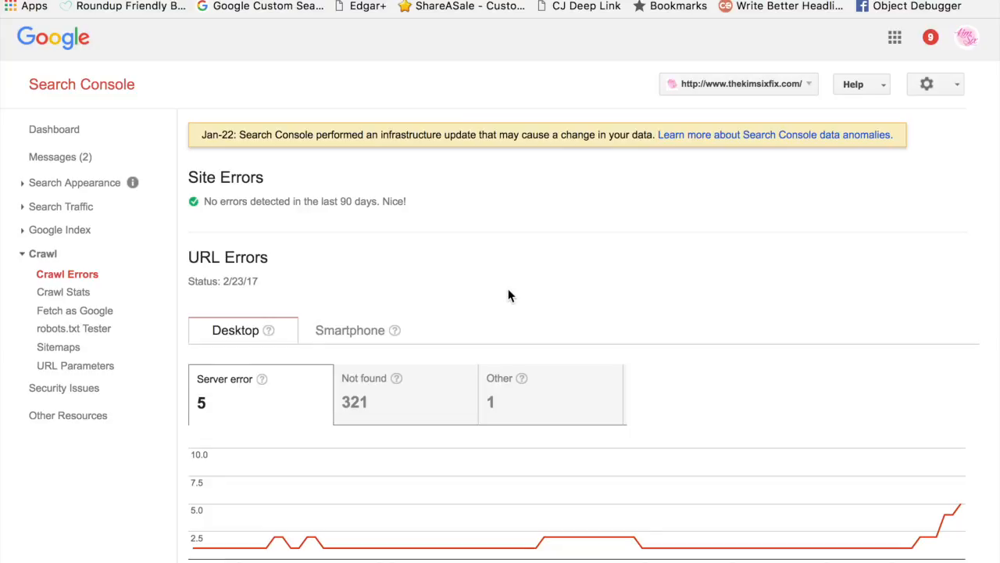
{"action": "scroll", "coordinate": [545, 292], "scroll_direction": "down", "scroll_amount": 1}
{"action": "scroll", "coordinate": [545, 292], "scroll_direction": "up", "scroll_amount": 2}
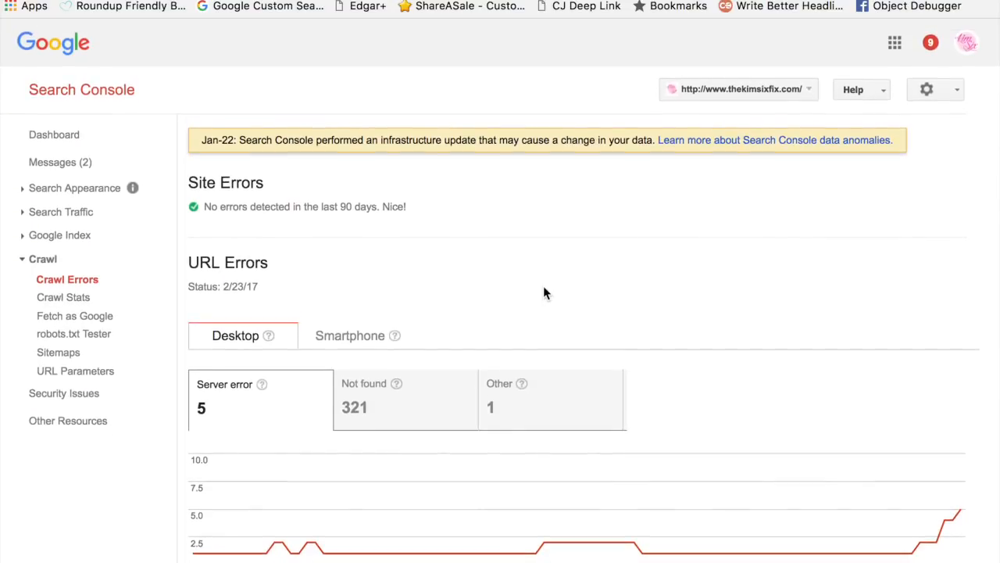
{"action": "scroll", "coordinate": [545, 293], "scroll_direction": "down", "scroll_amount": 1}
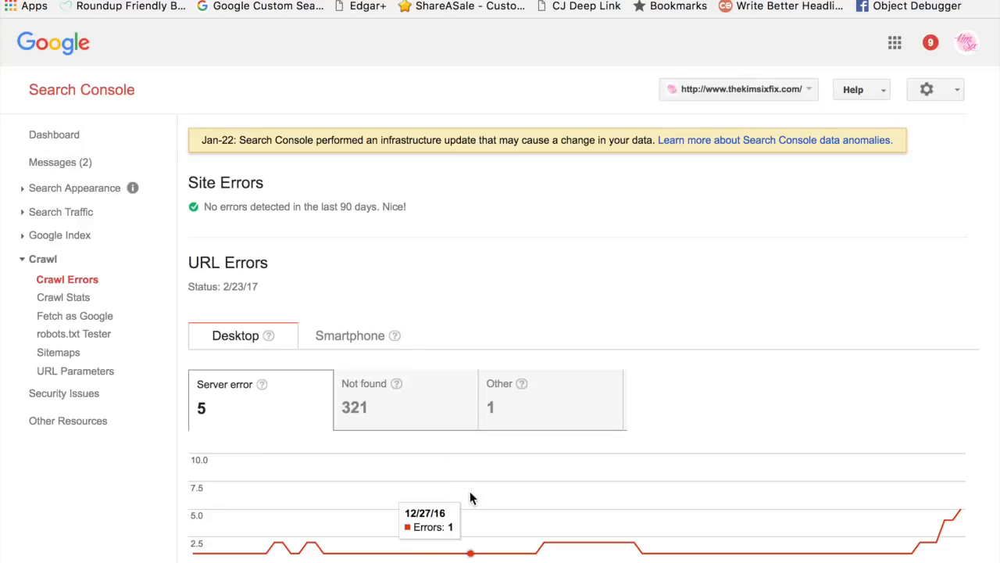
{"action": "scroll", "coordinate": [470, 492], "scroll_direction": "down", "scroll_amount": 5}
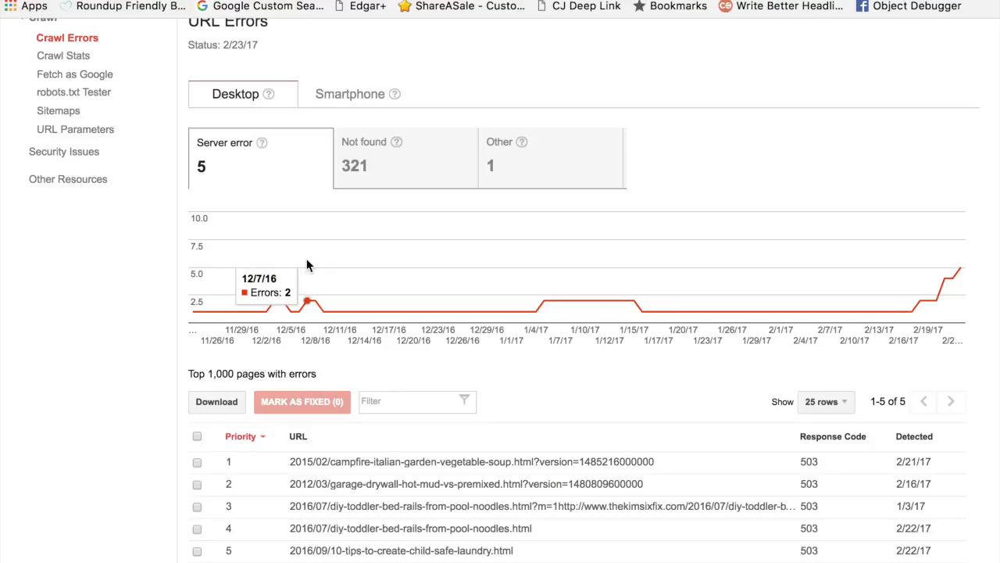
{"action": "left_click", "coordinate": [406, 145]}
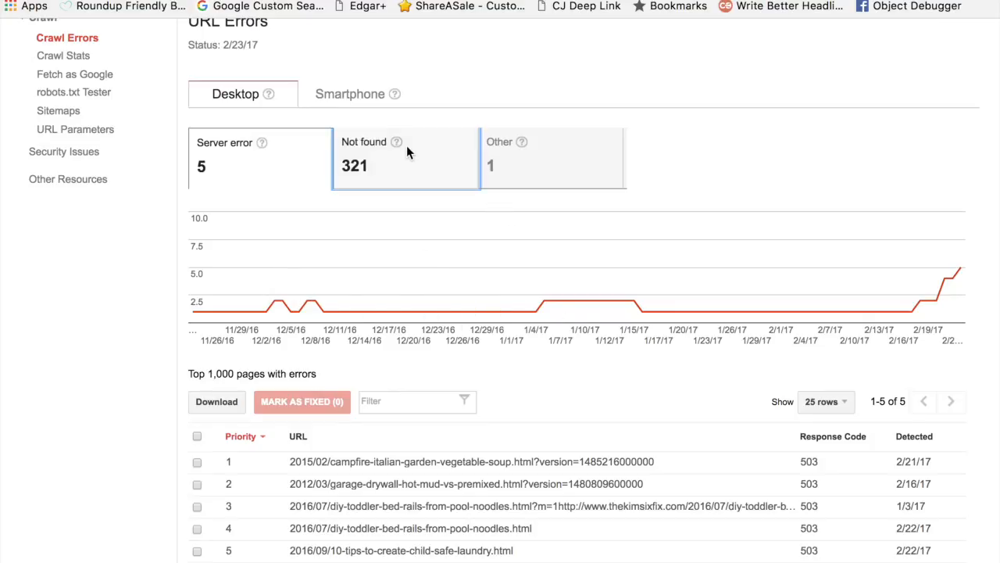
Step: Examine the desktop Not found trend chart around early January and the list of URLs with 404 responses
{"action": "scroll", "coordinate": [534, 335], "scroll_direction": "down", "scroll_amount": 2}
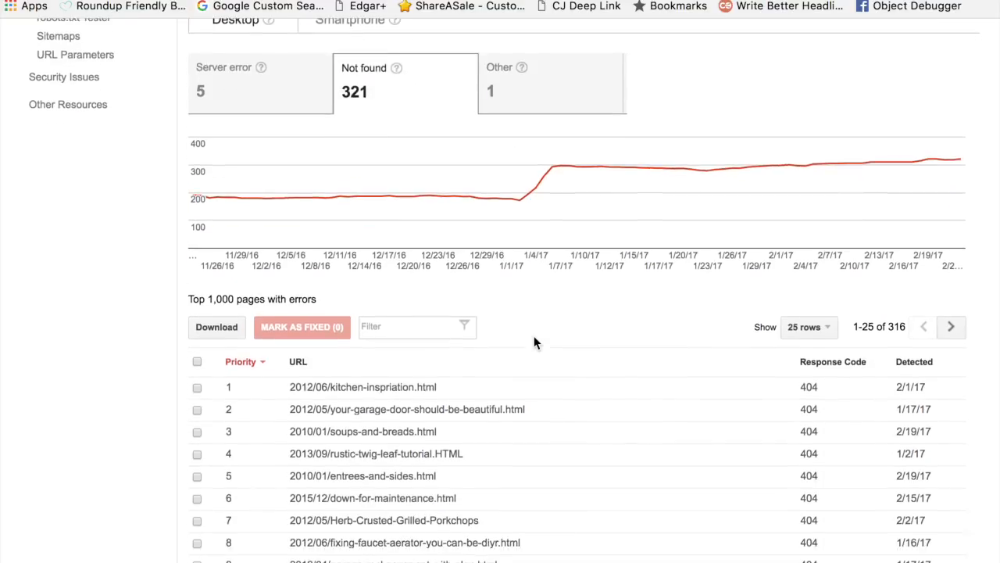
{"action": "scroll", "coordinate": [534, 337], "scroll_direction": "down", "scroll_amount": 3}
{"action": "scroll", "coordinate": [533, 337], "scroll_direction": "up", "scroll_amount": 5}
{"action": "scroll", "coordinate": [535, 342], "scroll_direction": "up", "scroll_amount": 1}
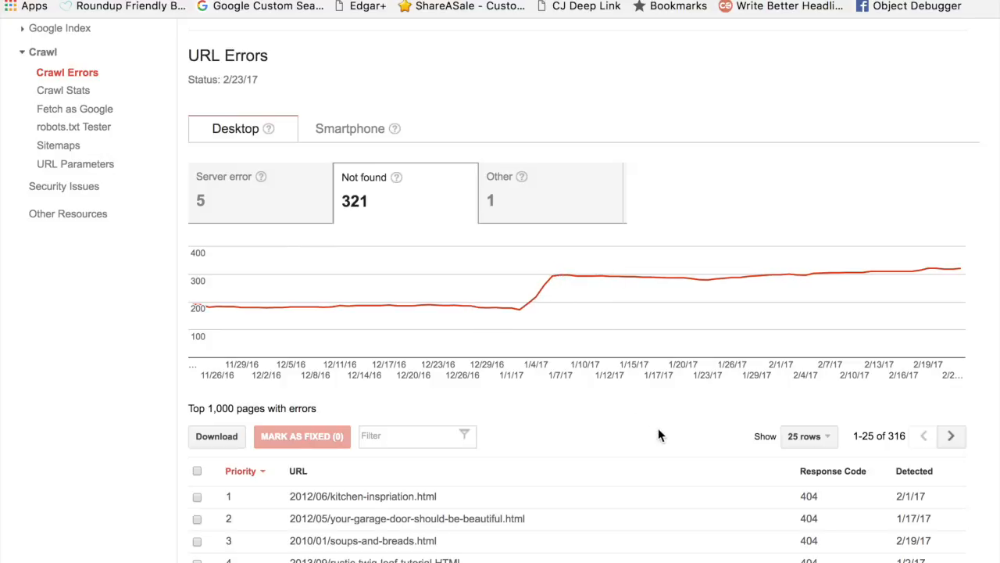
{"action": "mouse_move", "coordinate": [561, 277]}
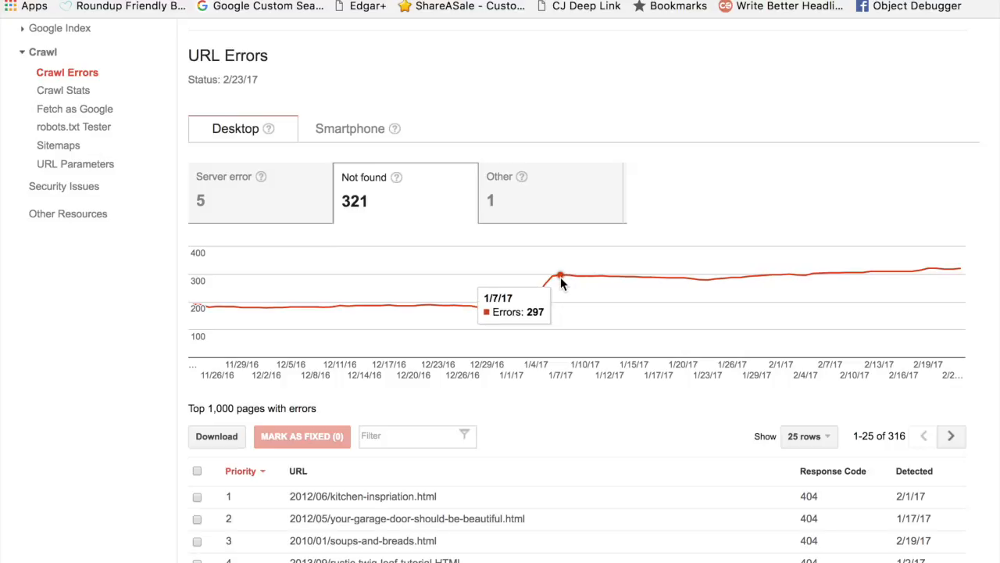
{"action": "scroll", "coordinate": [629, 430], "scroll_direction": "down", "scroll_amount": 2}
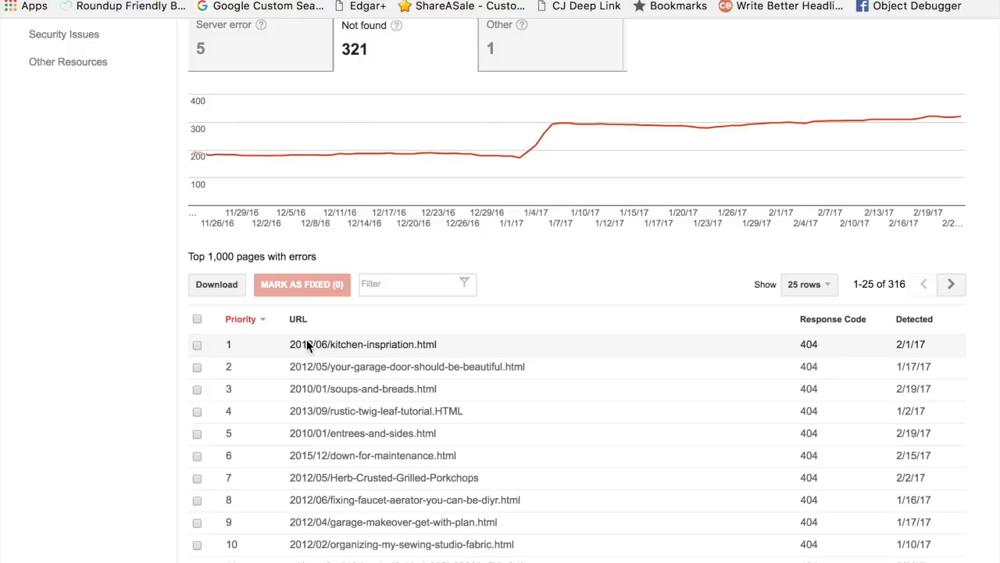
{"action": "scroll", "coordinate": [368, 554], "scroll_direction": "down", "scroll_amount": 4}
{"action": "scroll", "coordinate": [353, 281], "scroll_direction": "up", "scroll_amount": 3}
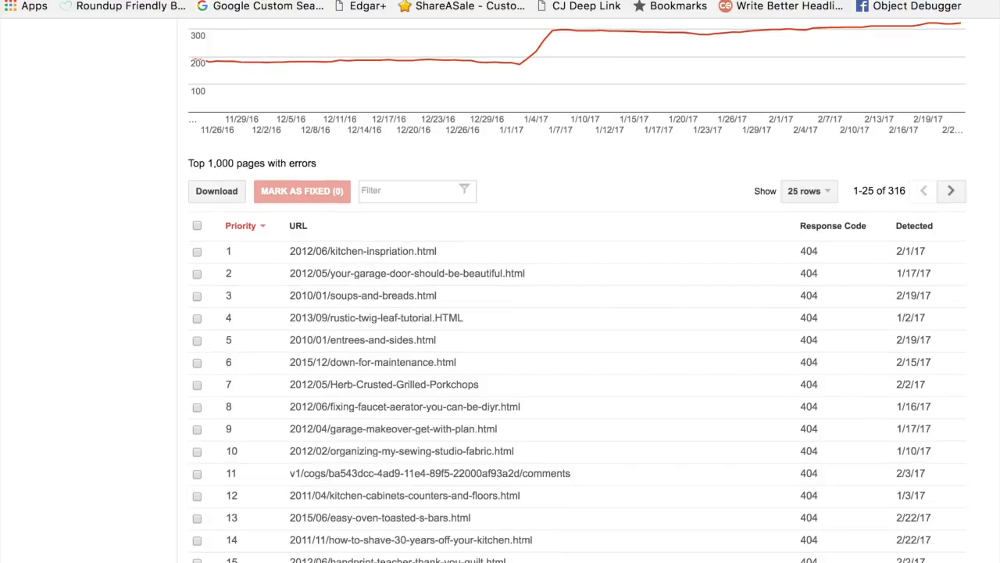
{"action": "scroll", "coordinate": [576, 290], "scroll_direction": "down", "scroll_amount": 1}
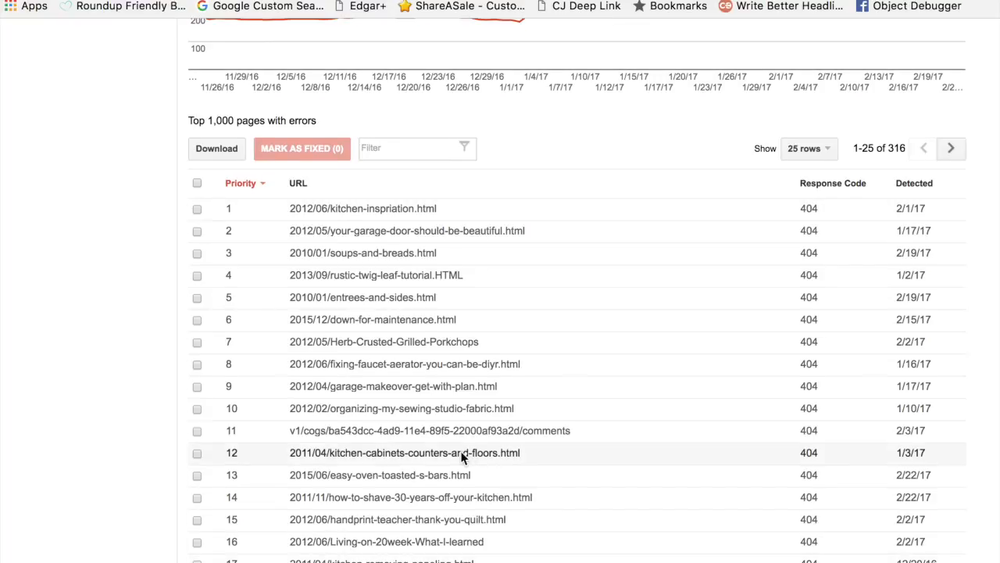
Step: Open the Not found error whose URL starts with v1/cogs, show the pages linking to it, and copy its full URL
{"action": "left_click", "coordinate": [452, 429]}
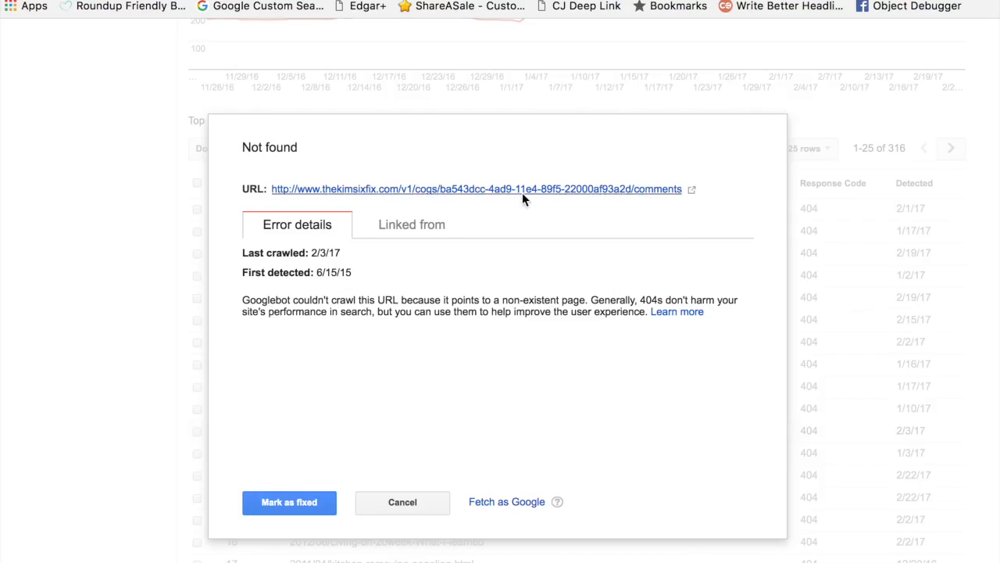
{"action": "left_click", "coordinate": [452, 229]}
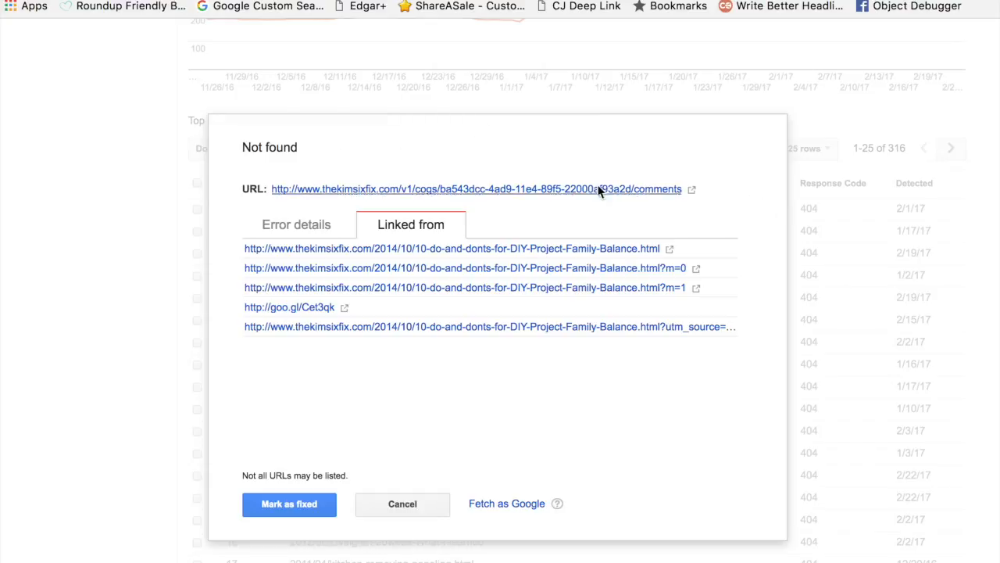
{"action": "left_click_drag", "start_coordinate": [686, 189], "coordinate": [275, 188]}
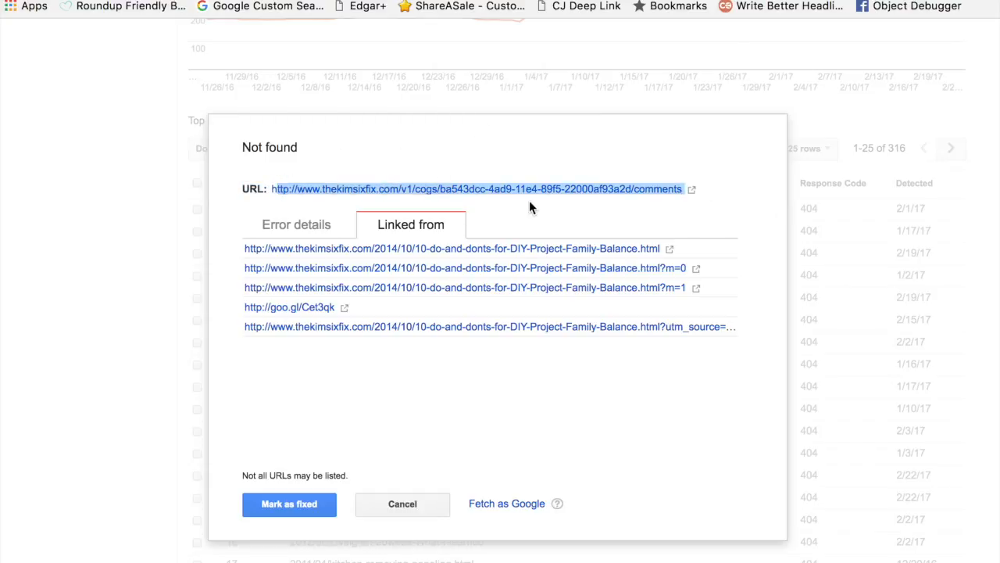
{"action": "left_click", "coordinate": [708, 217]}
{"action": "left_click_drag", "start_coordinate": [730, 194], "coordinate": [276, 197]}
Step: Switch to the Blogger window and start a new custom redirect in the blog's search preferences settings
{"action": "left_click", "coordinate": [399, 0]}
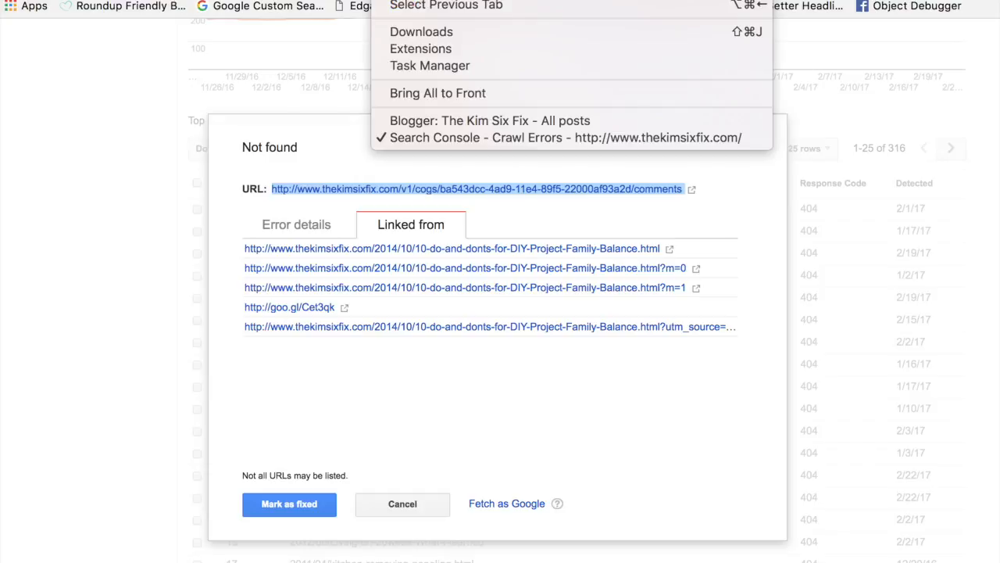
{"action": "left_click", "coordinate": [436, 123]}
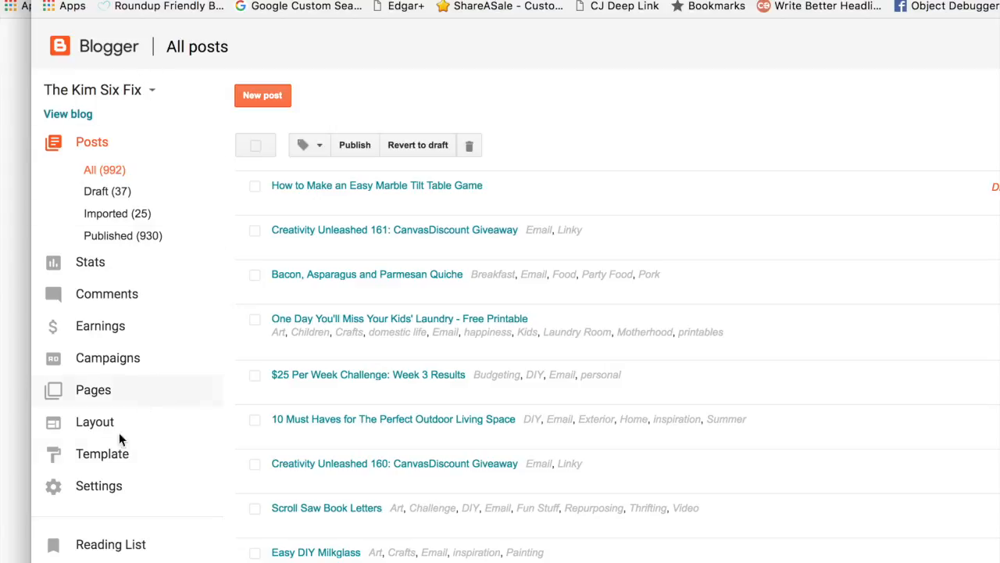
{"action": "left_click", "coordinate": [99, 486]}
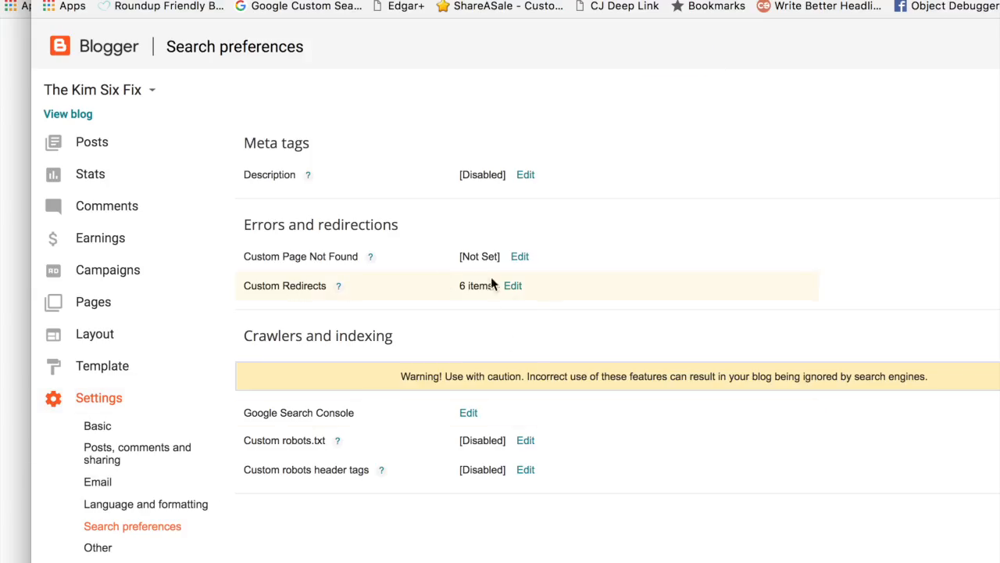
{"action": "left_click", "coordinate": [513, 286]}
{"action": "scroll", "coordinate": [620, 412], "scroll_direction": "down", "scroll_amount": 3}
{"action": "left_click", "coordinate": [493, 166]}
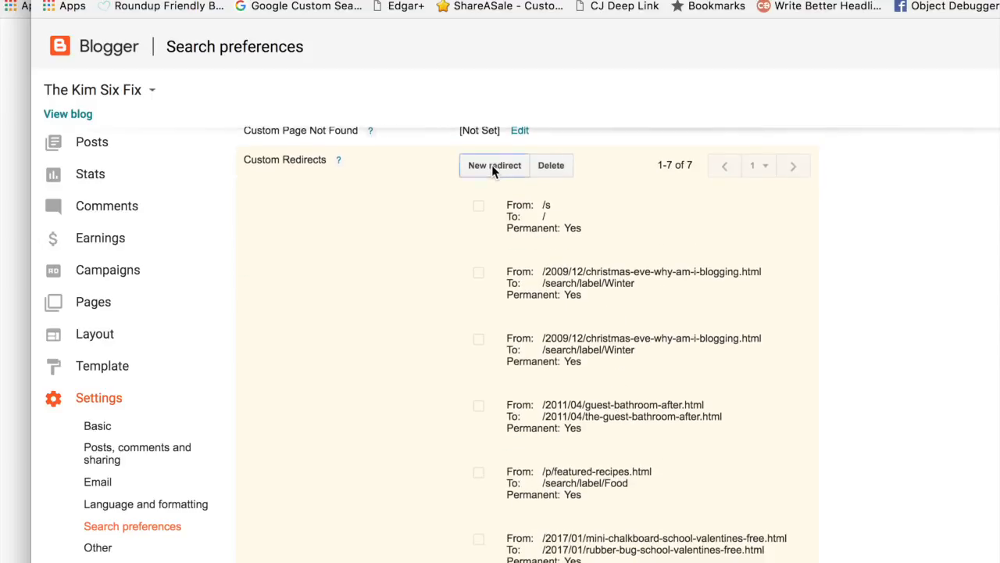
Step: Paste the copied URL as the redirect's source and remove its domain, leaving /v1/cogs/ba543dcc-4ad9-11e4-89f5-22000af93a2d/comments
{"action": "scroll", "coordinate": [652, 388], "scroll_direction": "down", "scroll_amount": 5}
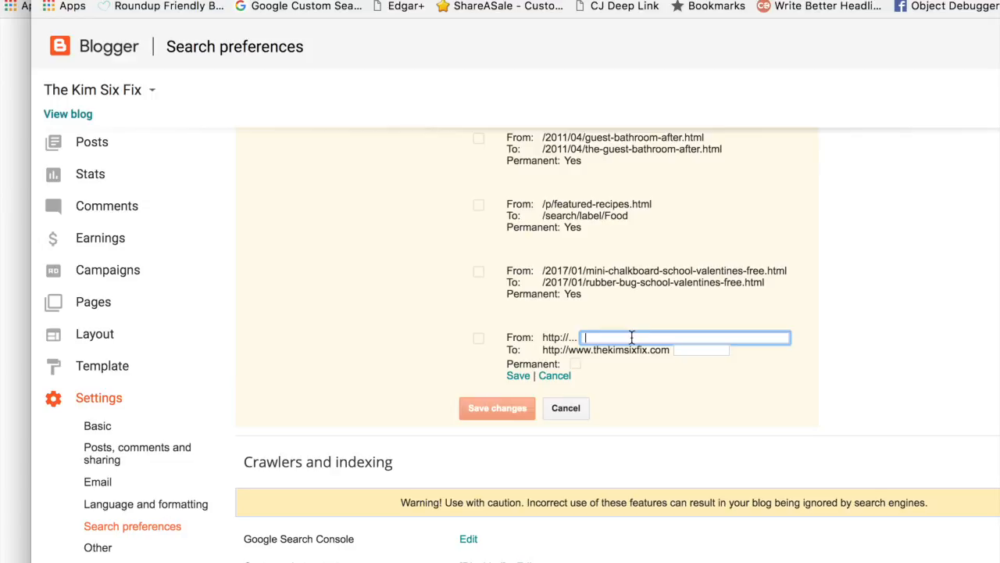
{"action": "key", "text": "ctrl+v"}
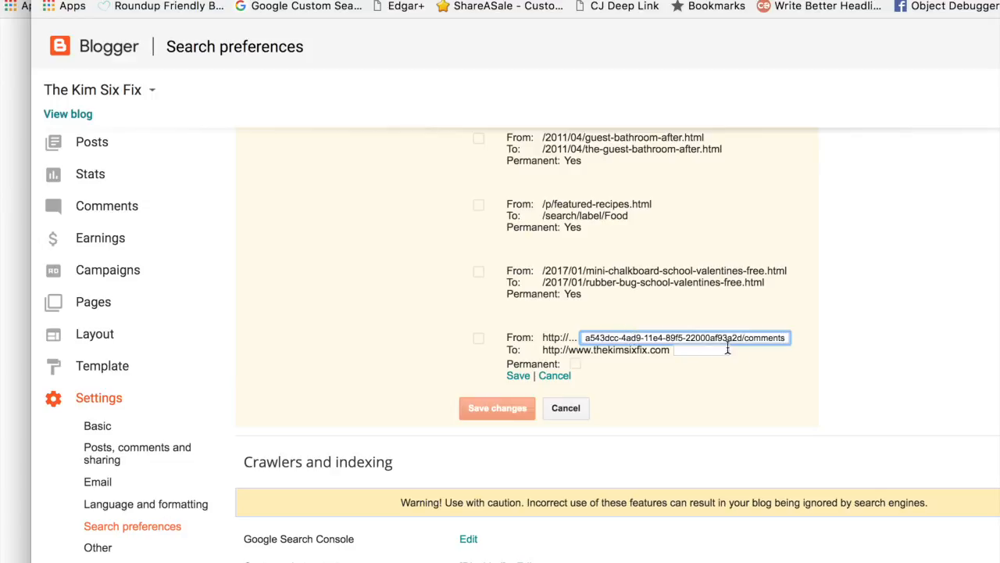
{"action": "left_click_drag", "start_coordinate": [622, 336], "coordinate": [534, 332]}
{"action": "left_click_drag", "start_coordinate": [695, 337], "coordinate": [556, 326]}
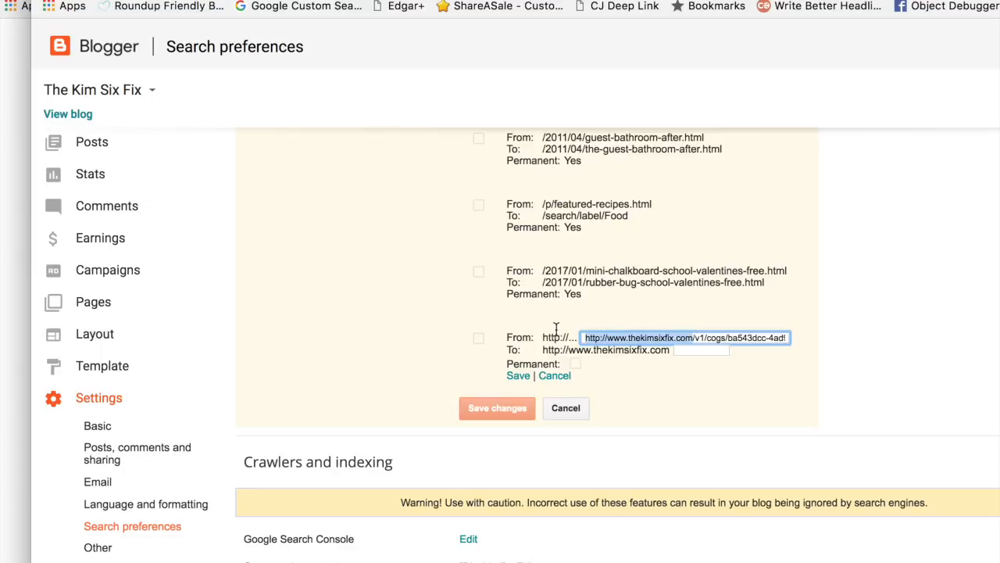
{"action": "key", "text": "BackSpace"}
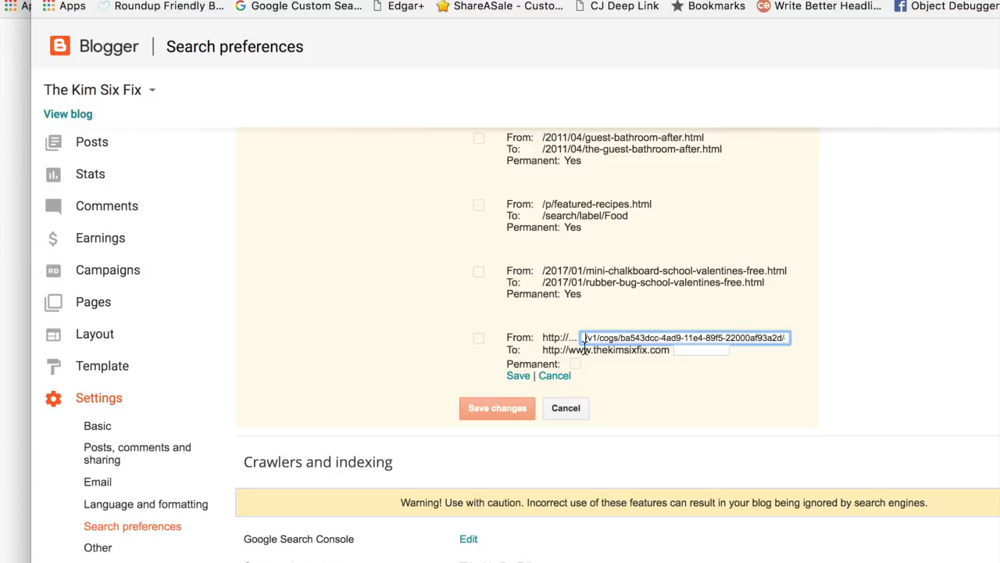
Step: Set the redirect's destination to /, make it permanent, and save both the redirect and the custom redirect changes
{"action": "left_click", "coordinate": [693, 352]}
{"action": "type", "text": "/"}
{"action": "left_click", "coordinate": [574, 364]}
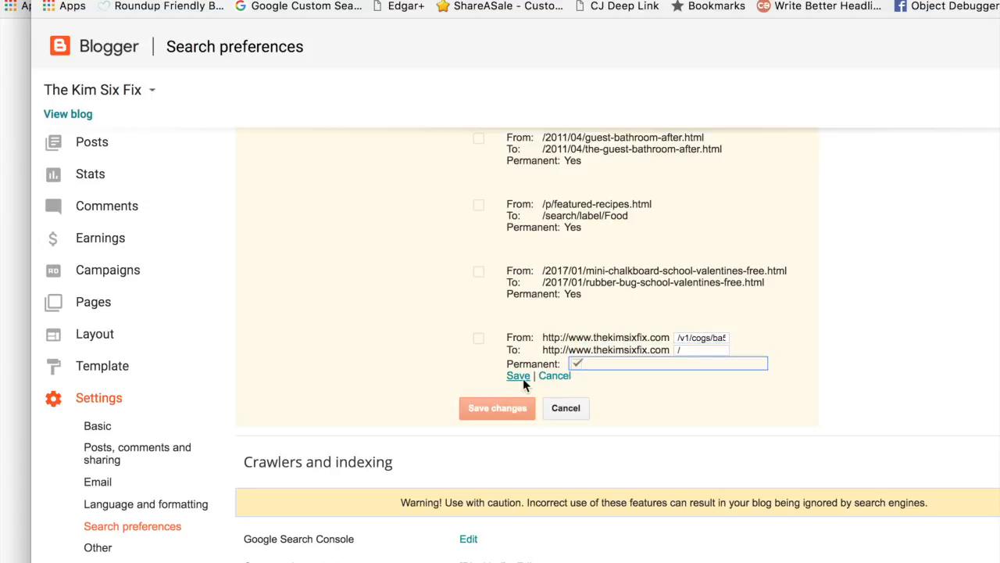
{"action": "left_click", "coordinate": [519, 376]}
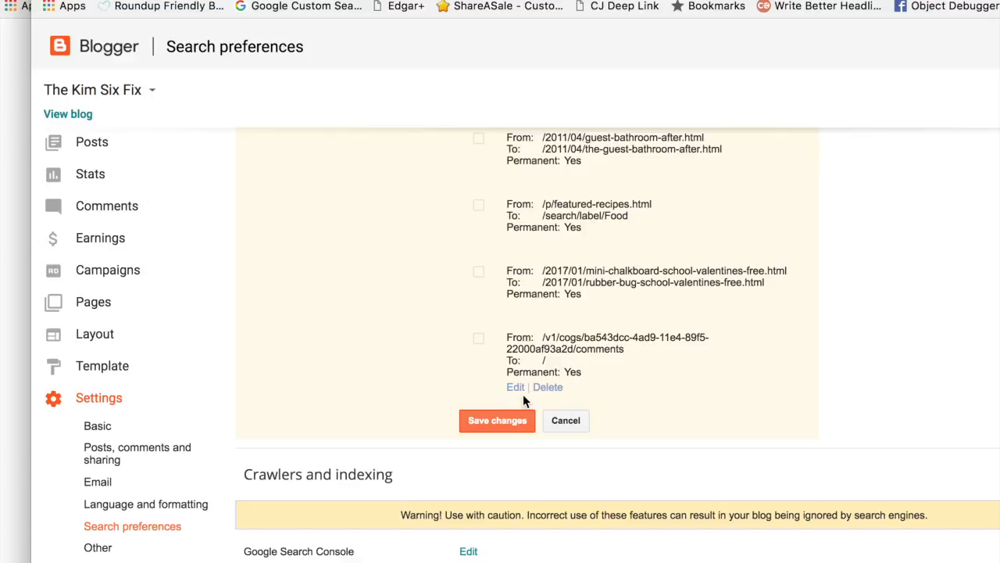
{"action": "left_click", "coordinate": [509, 418]}
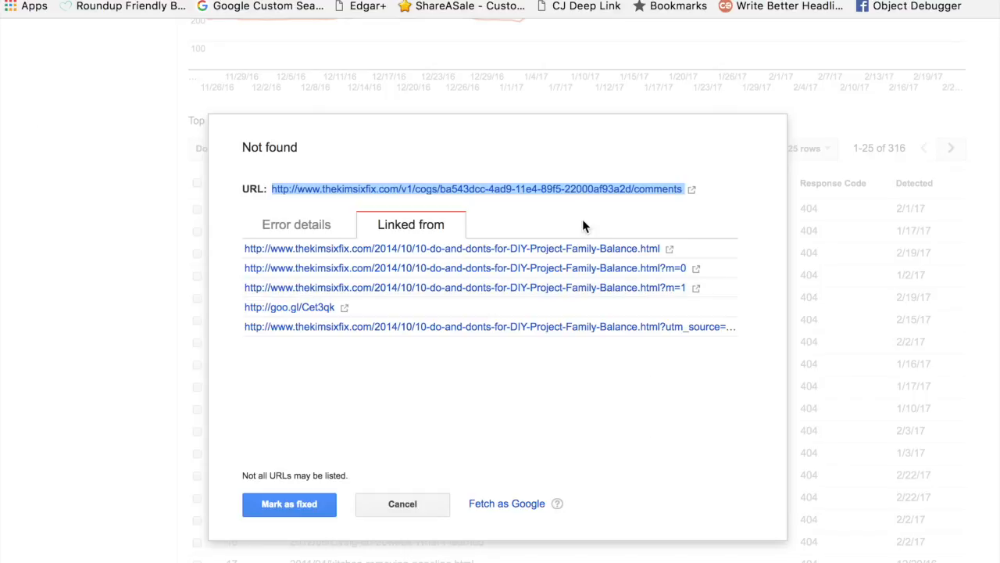
Step: Switch back to Search Console, test the redirected v1/cogs URL, and mark its Not found error as fixed
{"action": "left_click", "coordinate": [690, 191]}
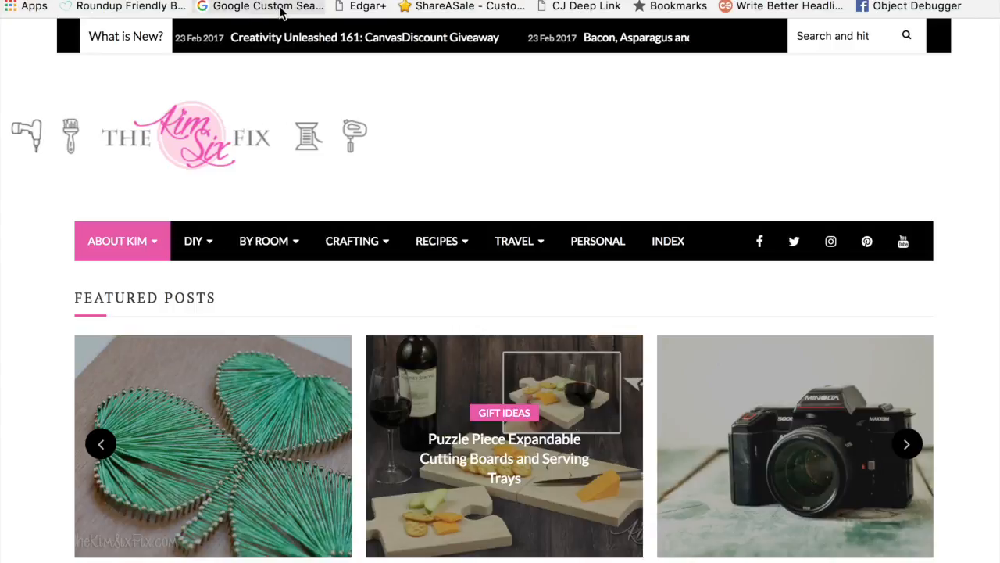
{"action": "key", "text": "super+w"}
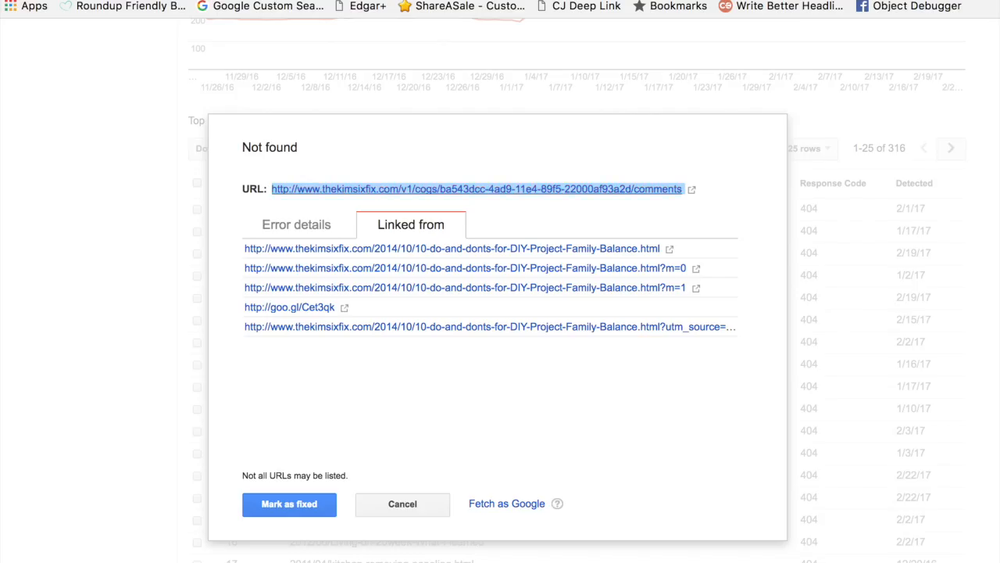
{"action": "left_click", "coordinate": [312, 510]}
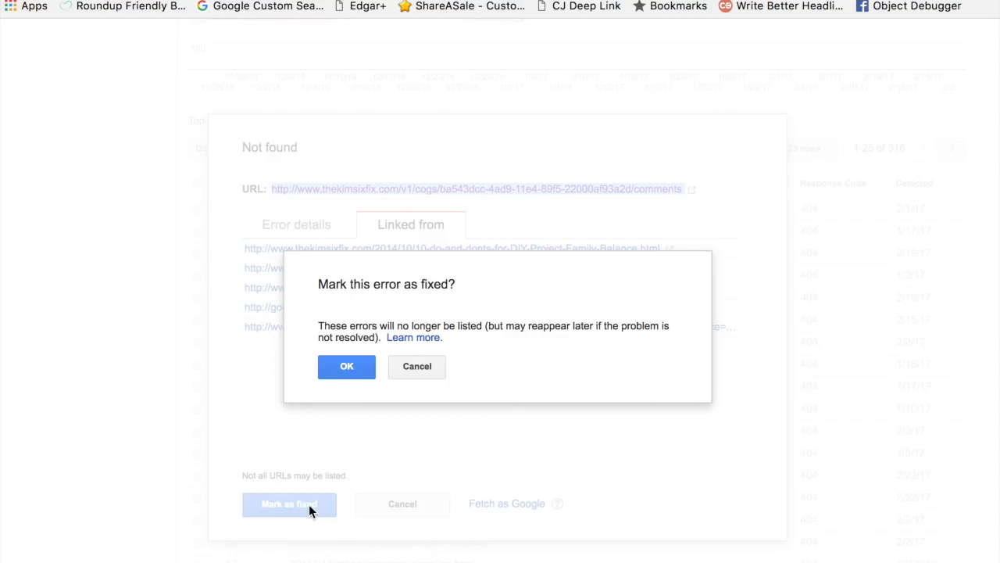
{"action": "left_click", "coordinate": [344, 365]}
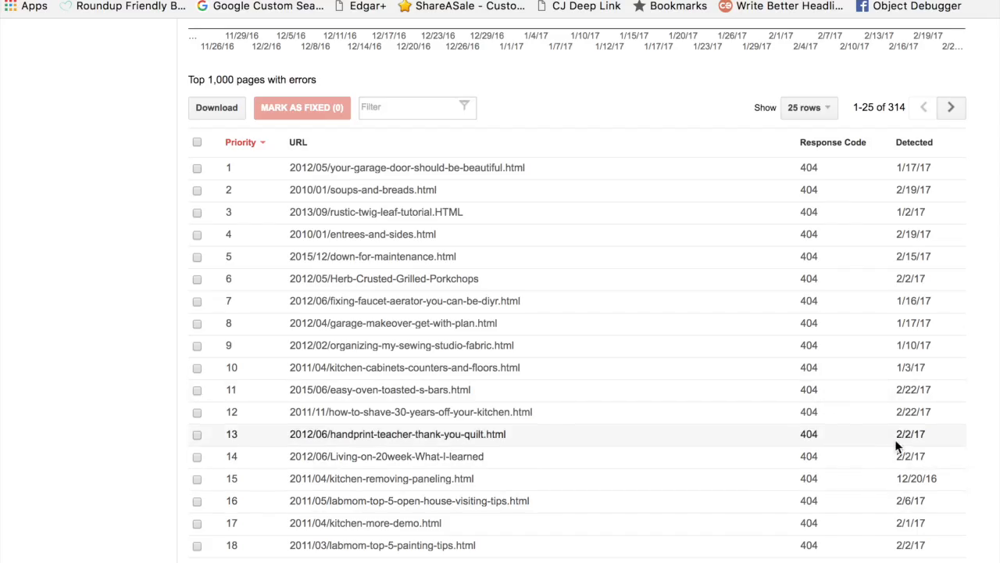
Step: Open the Not found error for 2012/05/your-garage-door-should-be-beautiful.html and check its linking pages and error details
{"action": "scroll", "coordinate": [899, 489], "scroll_direction": "up", "scroll_amount": 3}
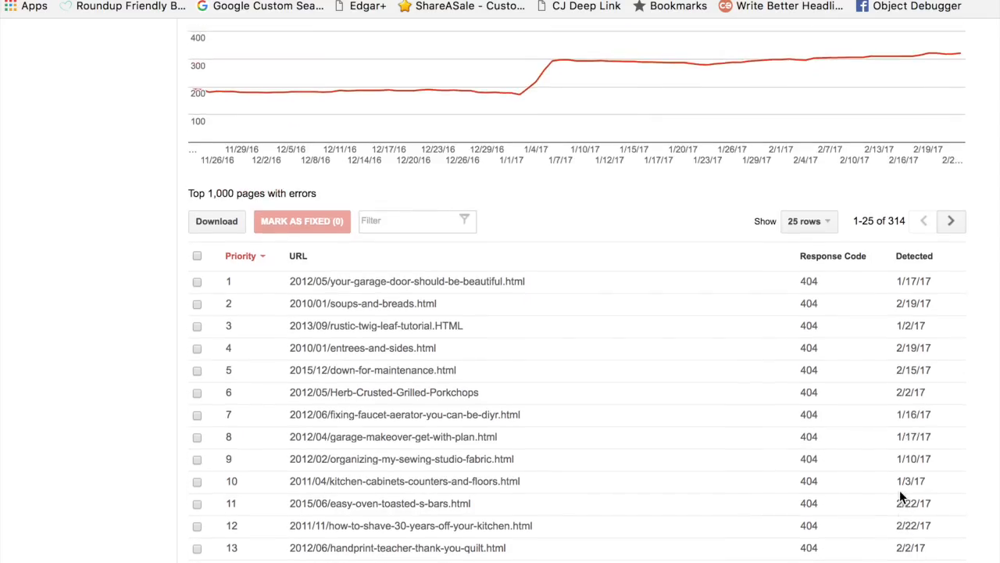
{"action": "left_click", "coordinate": [401, 286]}
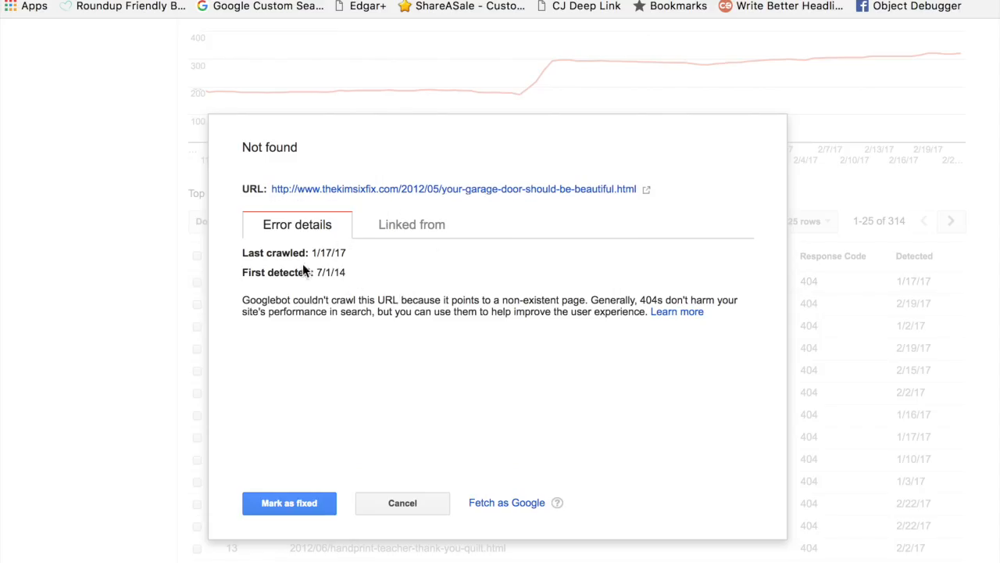
{"action": "left_click", "coordinate": [438, 227]}
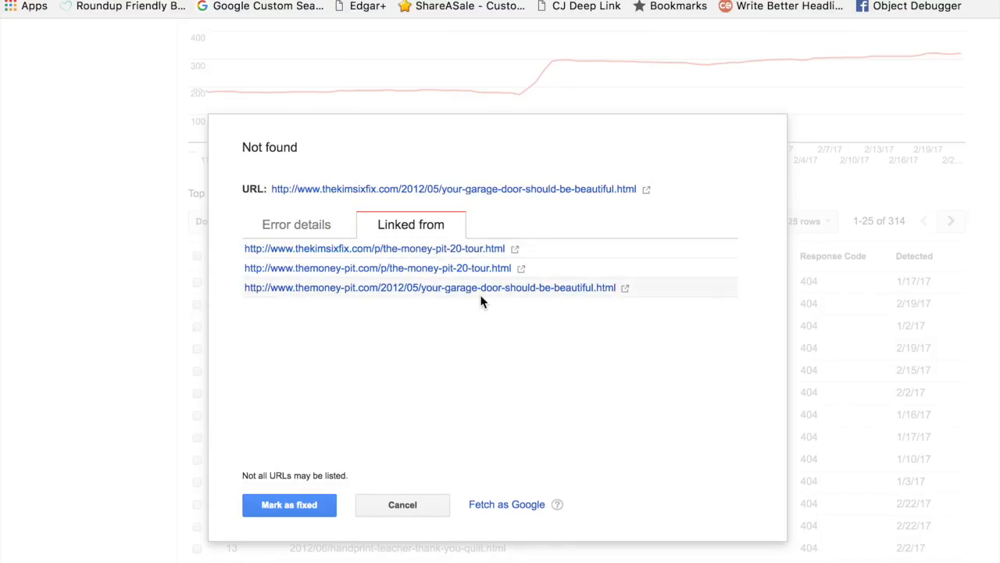
{"action": "left_click", "coordinate": [316, 225]}
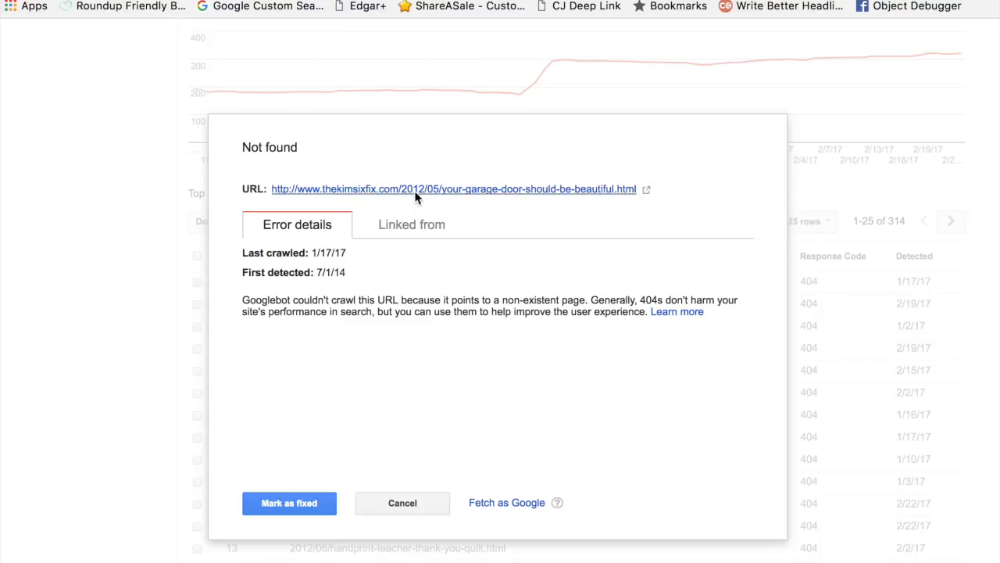
Step: Visit the broken garage door URL from its error details and look over the page it loads
{"action": "left_click", "coordinate": [468, 187]}
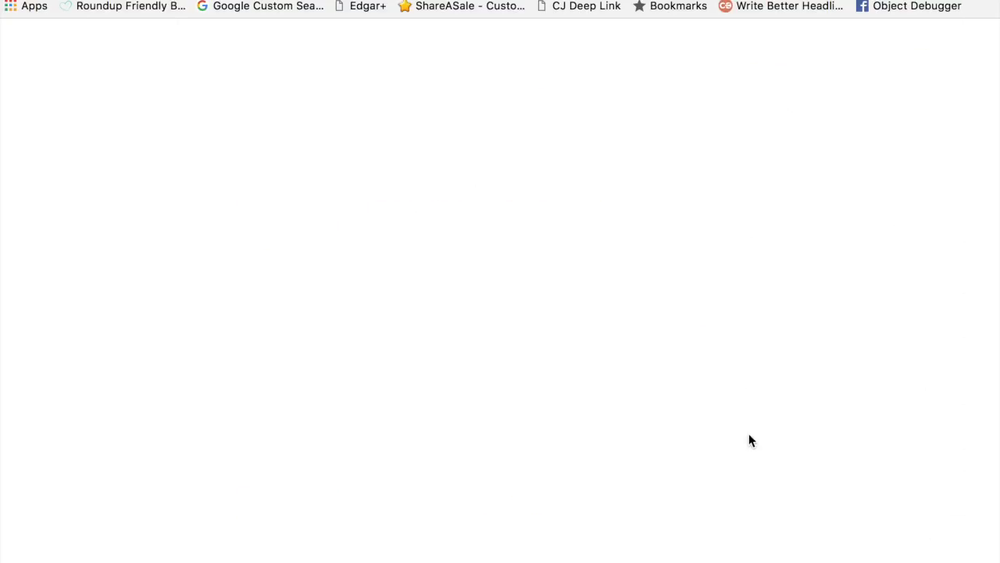
{"action": "scroll", "coordinate": [749, 432], "scroll_direction": "down", "scroll_amount": 1}
{"action": "scroll", "coordinate": [748, 432], "scroll_direction": "down", "scroll_amount": 10}
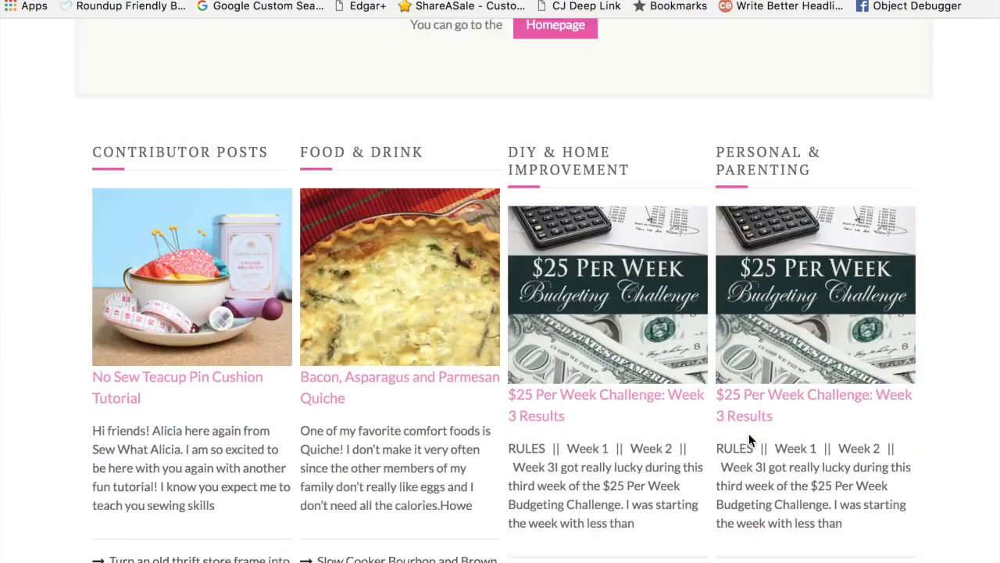
Step: Go from the broken page to the blog's homepage and expand May 2012 in the blog archive
{"action": "scroll", "coordinate": [749, 430], "scroll_direction": "up", "scroll_amount": 12}
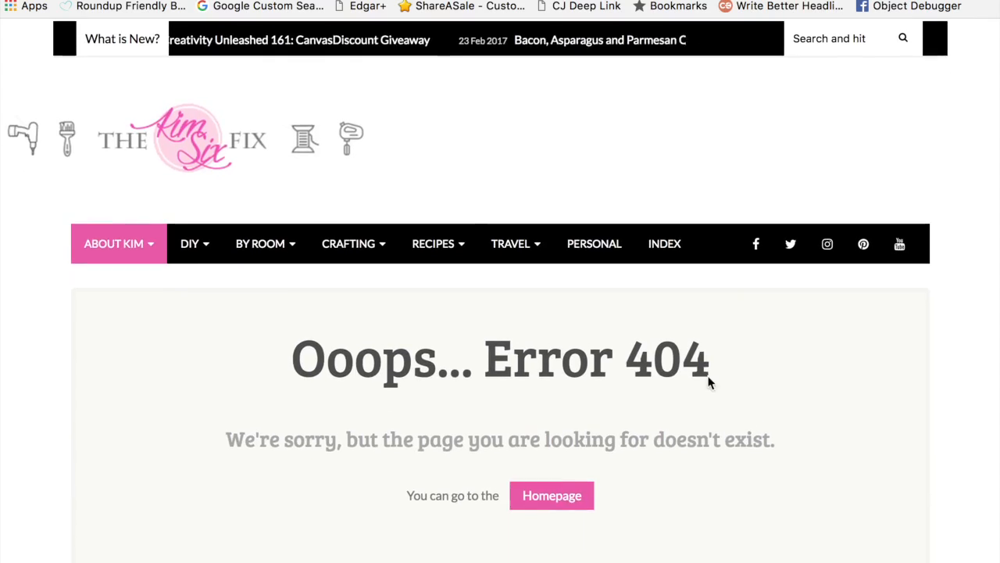
{"action": "left_click", "coordinate": [226, 136]}
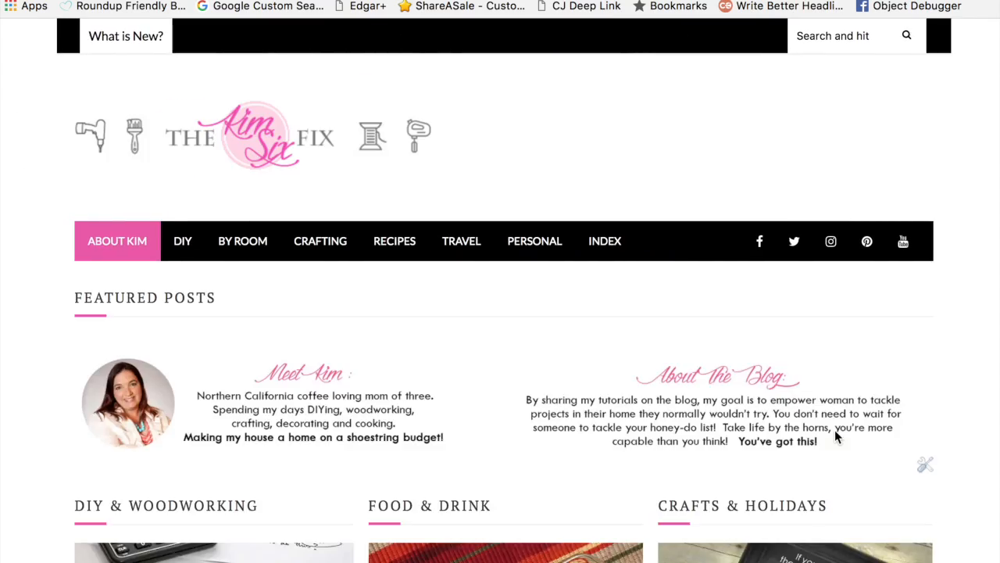
{"action": "scroll", "coordinate": [836, 436], "scroll_direction": "down", "scroll_amount": 15}
{"action": "scroll", "coordinate": [834, 430], "scroll_direction": "down", "scroll_amount": 15}
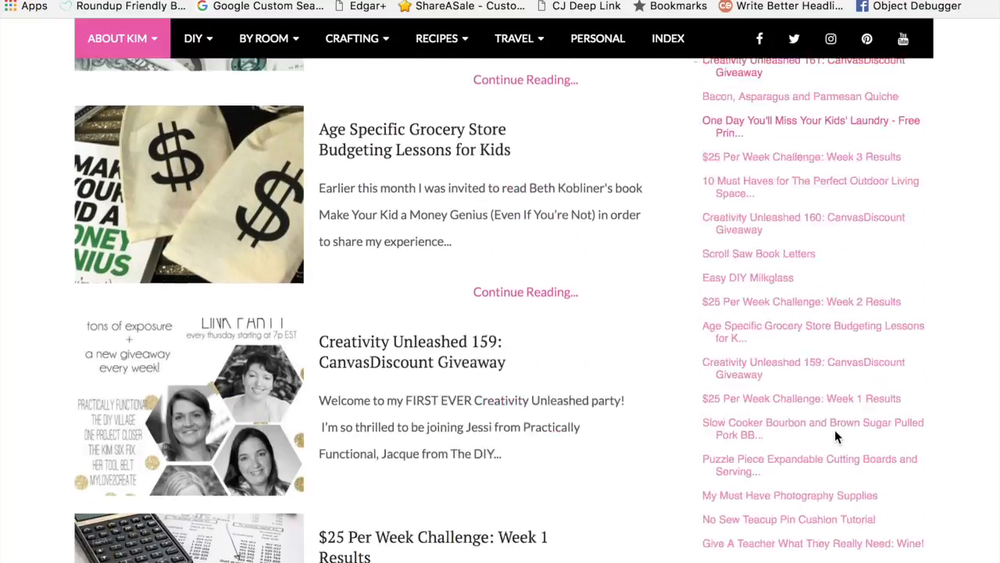
{"action": "scroll", "coordinate": [834, 430], "scroll_direction": "down", "scroll_amount": 5}
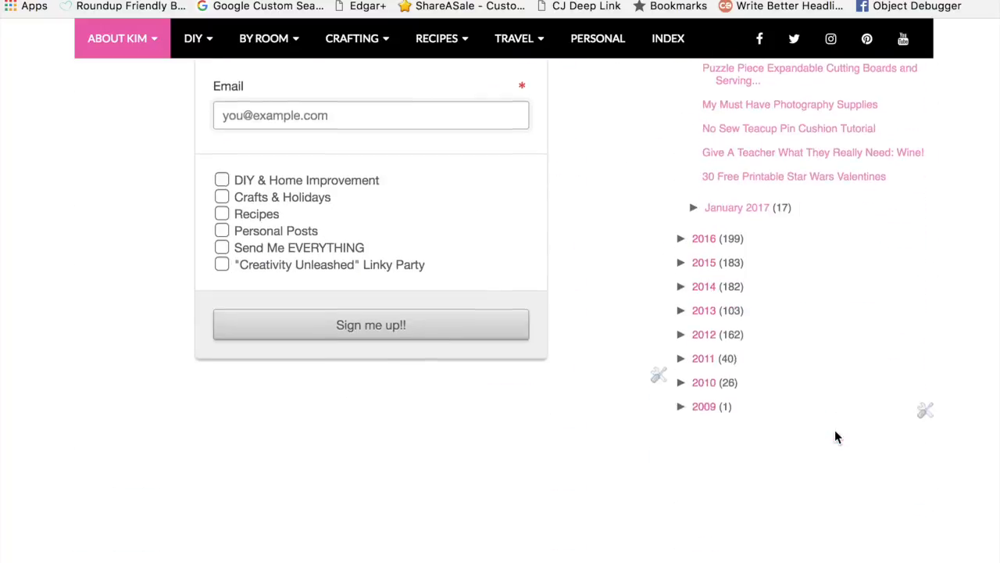
{"action": "left_click", "coordinate": [681, 283]}
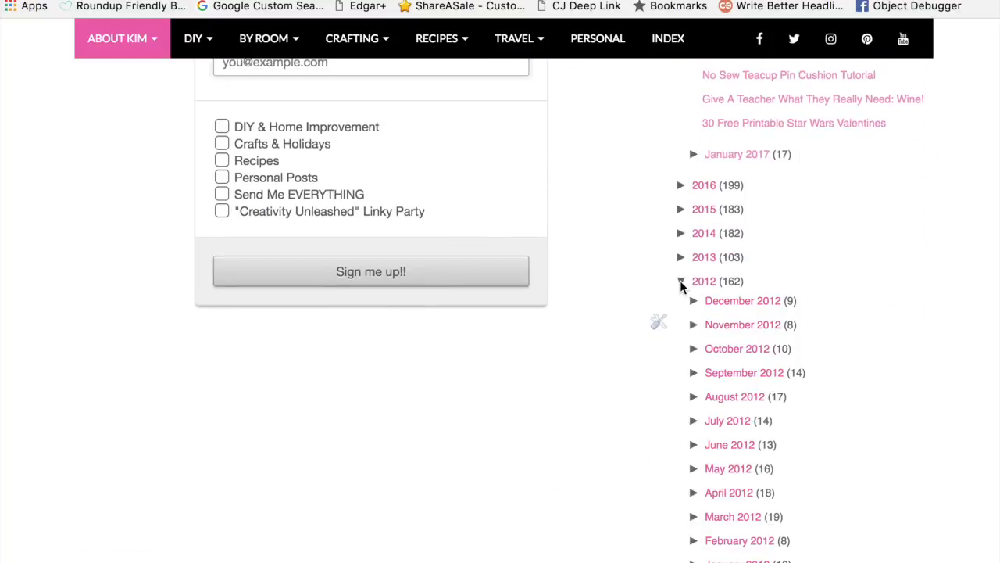
{"action": "left_click", "coordinate": [692, 469]}
Step: Open the post "Your Garage Door Should be Beautiful Too!" from the May 2012 archive list
{"action": "scroll", "coordinate": [877, 511], "scroll_direction": "down", "scroll_amount": 4}
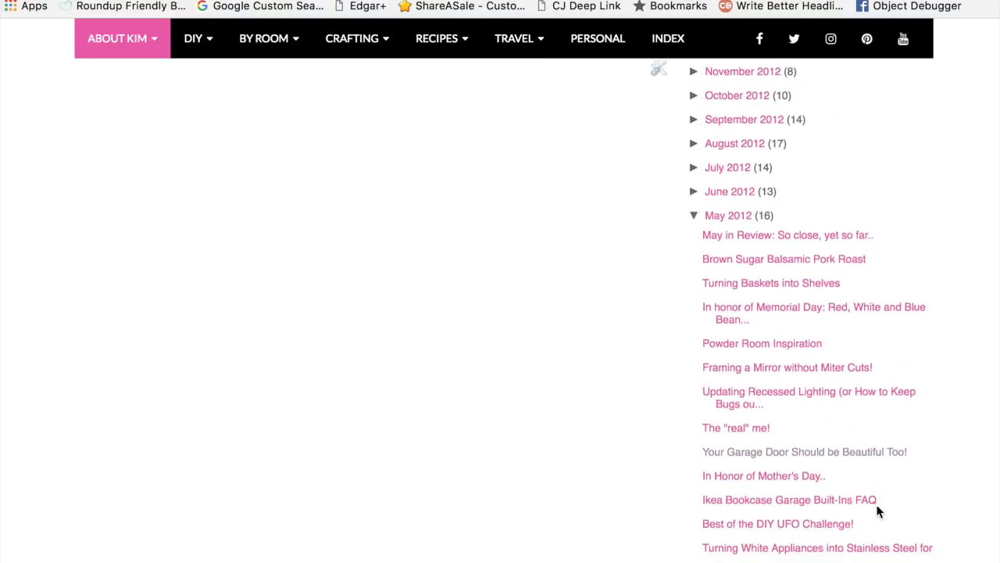
{"action": "scroll", "coordinate": [878, 511], "scroll_direction": "down", "scroll_amount": 2}
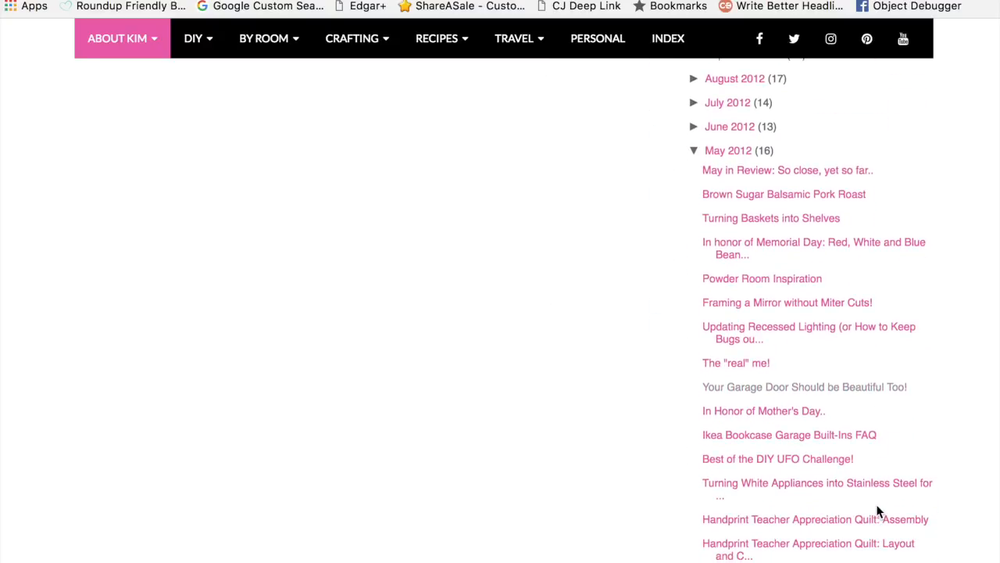
{"action": "left_click", "coordinate": [859, 389]}
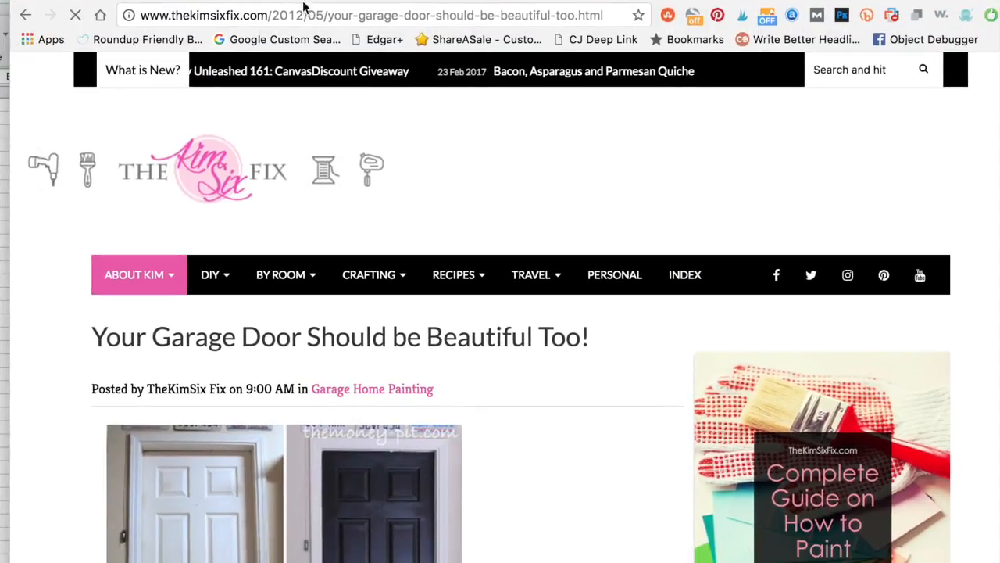
Step: Copy the broken garage door URL from its Search Console error details and switch to Blogger's search preferences
{"action": "left_click", "coordinate": [236, 0]}
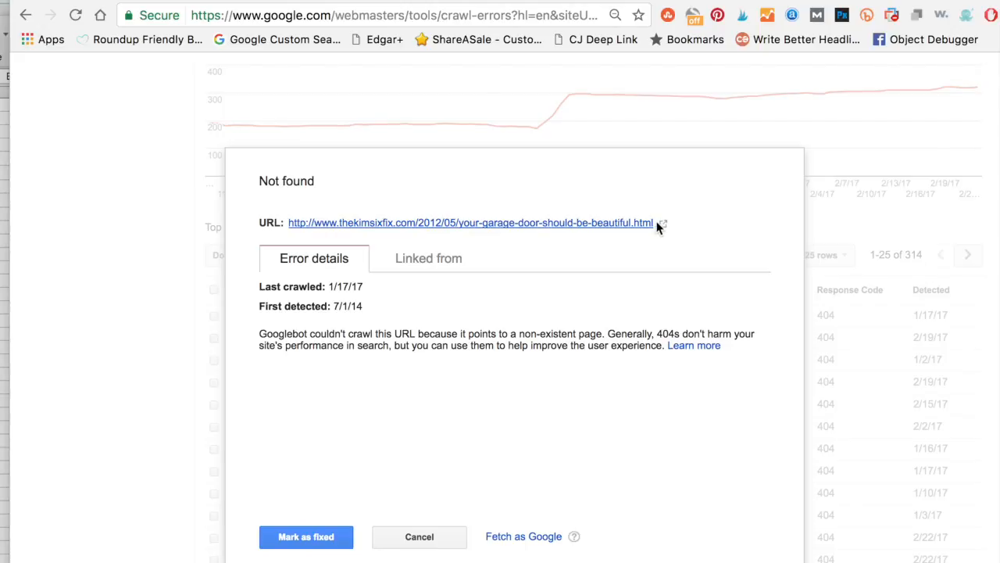
{"action": "left_click_drag", "start_coordinate": [655, 223], "coordinate": [288, 222]}
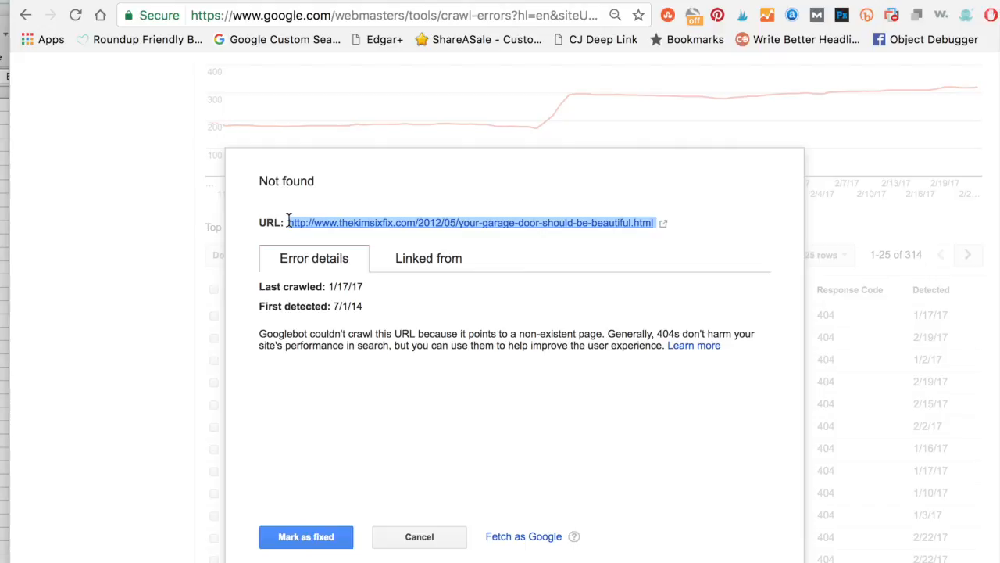
{"action": "left_click", "coordinate": [408, 0]}
{"action": "left_click", "coordinate": [492, 120]}
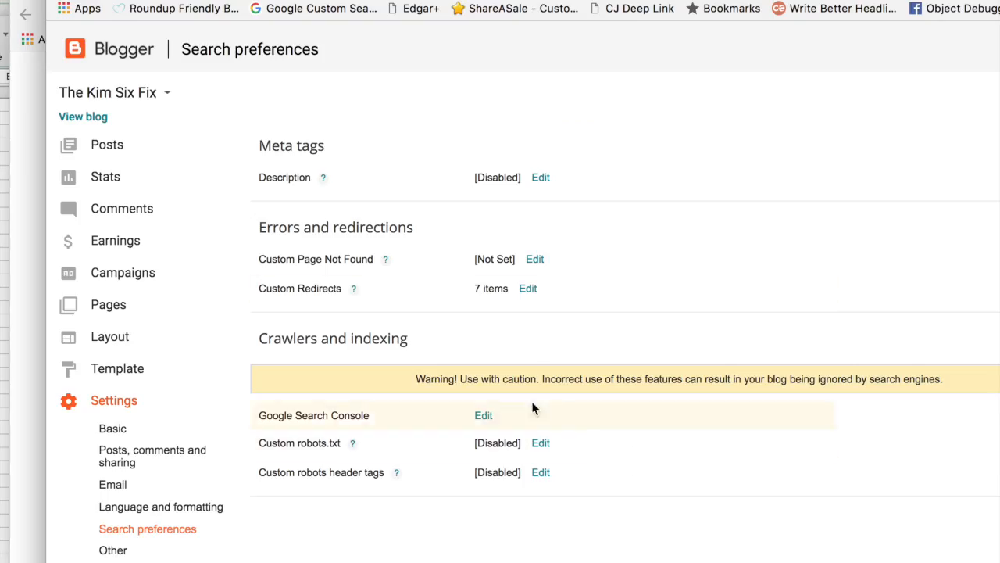
Step: Add a custom redirect from /2012/05/your-garage-door-should-be-beautiful.html, leaving out the domain
{"action": "left_click", "coordinate": [529, 288]}
{"action": "left_click", "coordinate": [498, 301]}
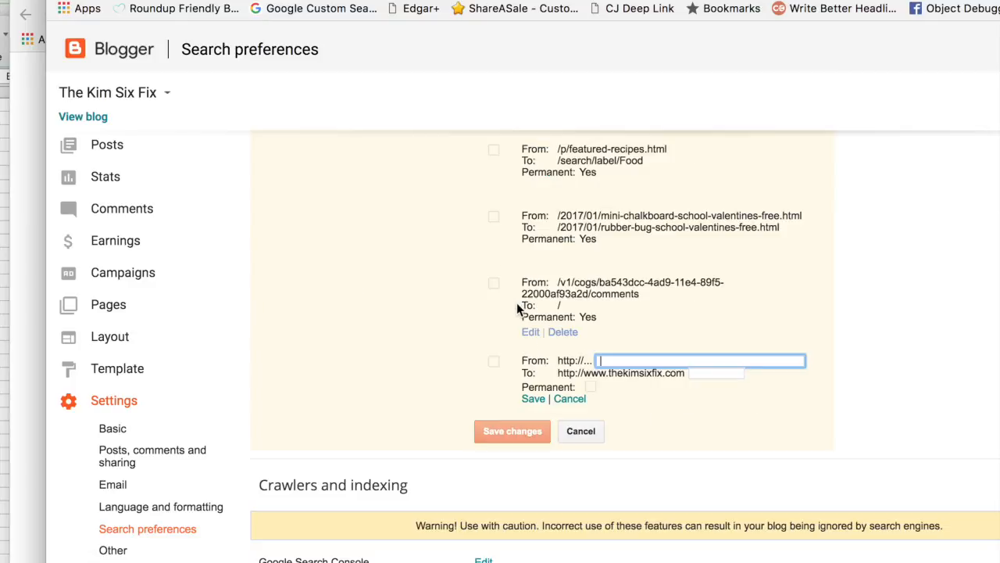
{"action": "type", "text": "/2012/05/your-garage-door-should-be-beautiful.html"}
{"action": "key", "text": "super+a"}
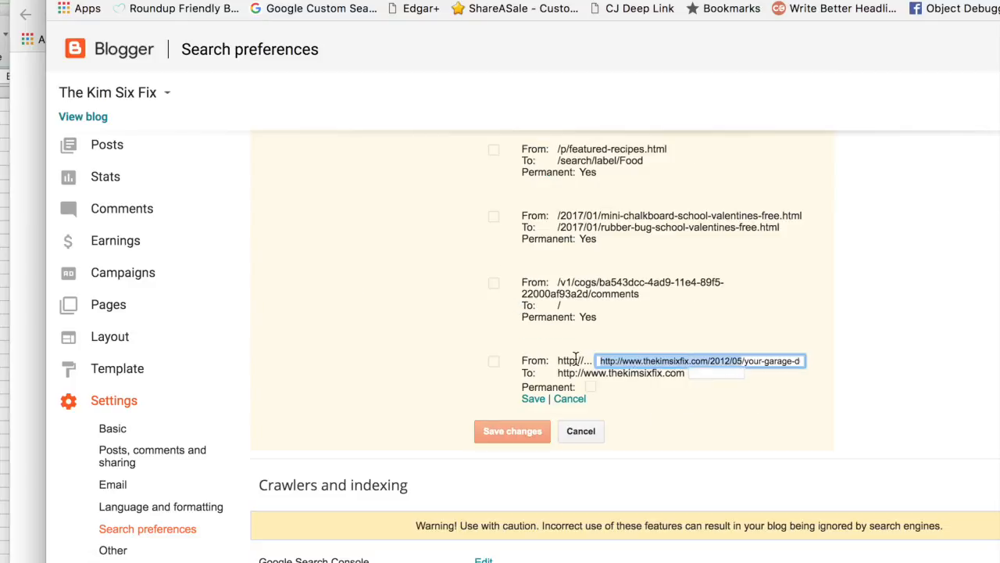
{"action": "left_click_drag", "start_coordinate": [709, 360], "coordinate": [571, 357]}
{"action": "key", "text": "BackSpace"}
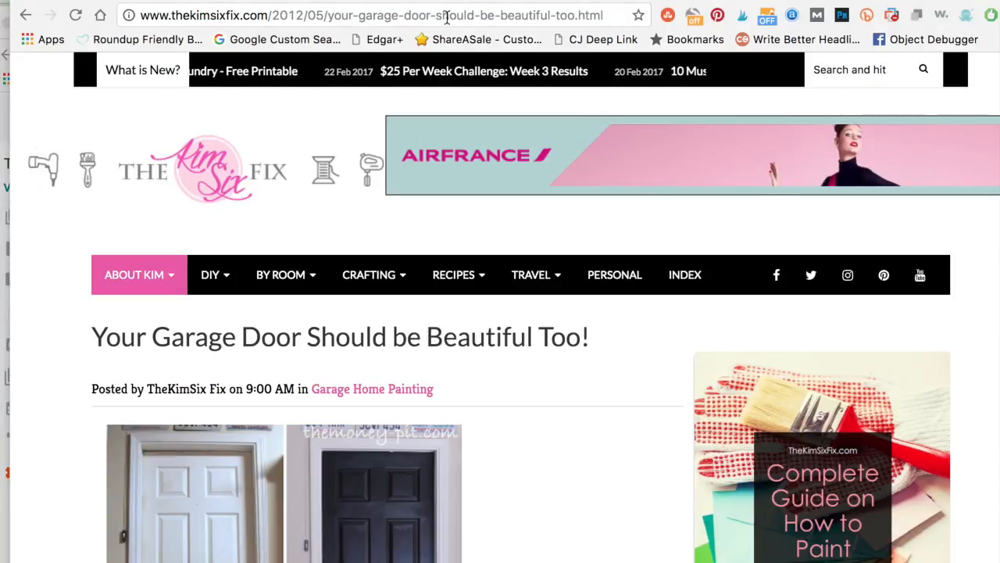
Step: Set the redirect's destination to the live post's path, /2012/05/your-garage-door-should-be-beautiful-too.html, without the domain
{"action": "left_click", "coordinate": [447, 16]}
{"action": "key", "text": "super+c"}
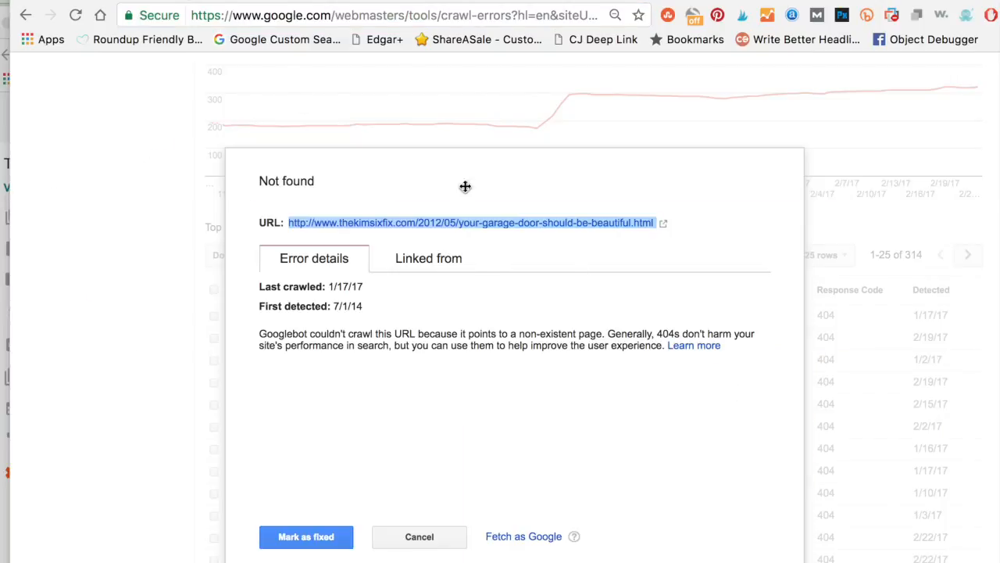
{"action": "left_click", "coordinate": [382, 4]}
{"action": "left_click", "coordinate": [450, 122]}
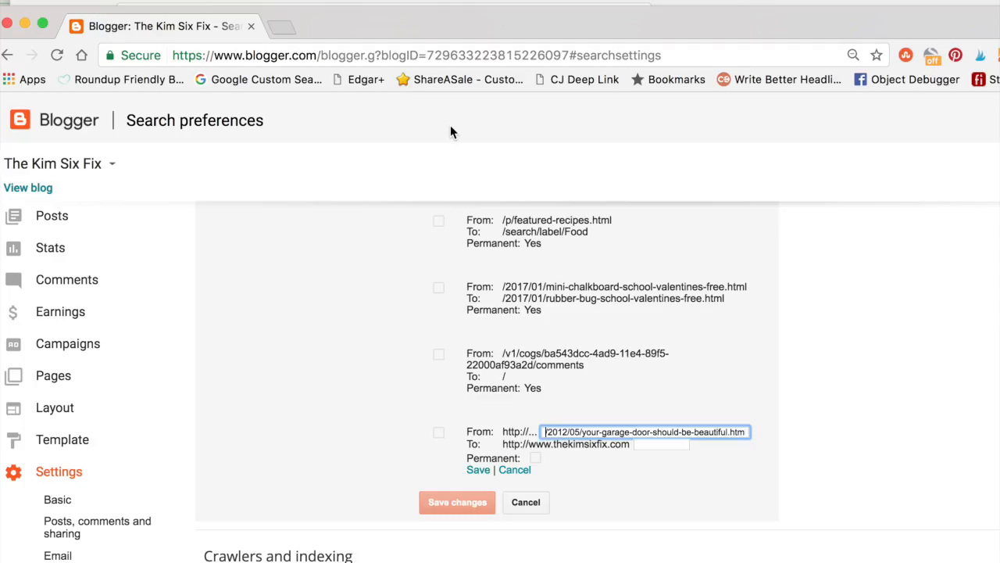
{"action": "left_click", "coordinate": [653, 443]}
{"action": "key", "text": "super+v"}
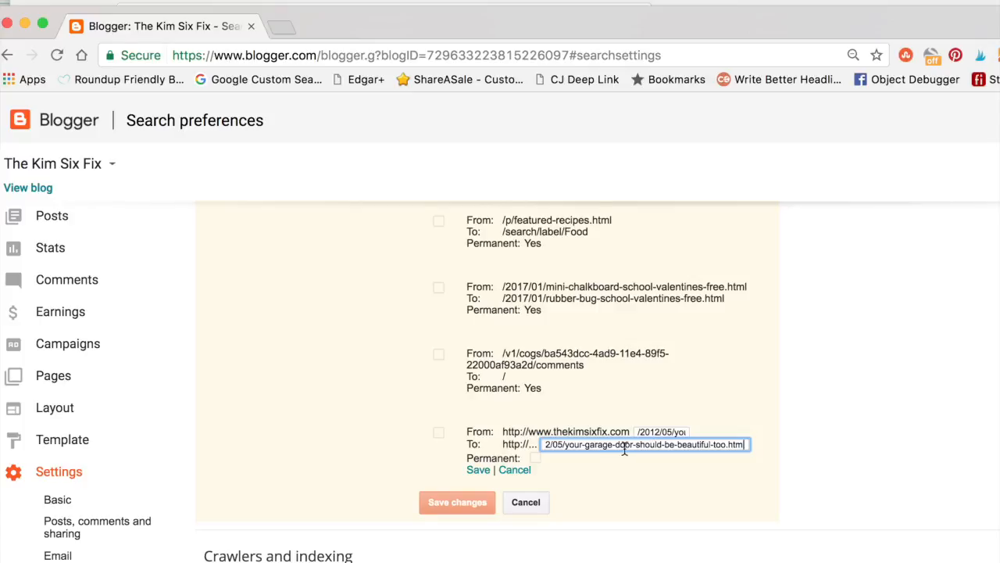
{"action": "left_click_drag", "start_coordinate": [550, 441], "coordinate": [522, 435]}
{"action": "left_click", "coordinate": [645, 460]}
{"action": "left_click", "coordinate": [653, 444]}
{"action": "left_click_drag", "start_coordinate": [653, 444], "coordinate": [536, 443]}
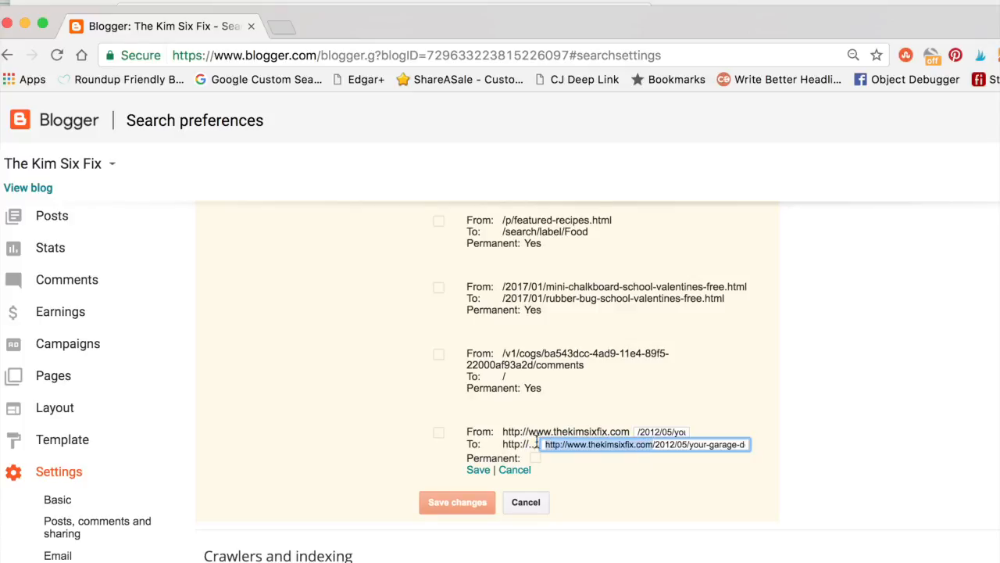
{"action": "key", "text": "BackSpace"}
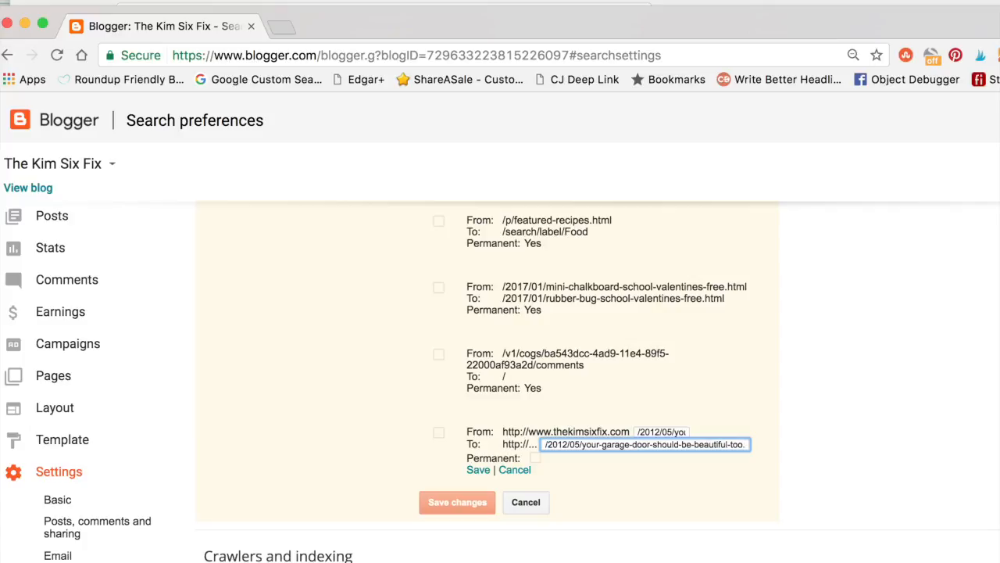
Step: Make the garage door redirect permanent and save both the redirect and the custom redirect changes
{"action": "left_click_drag", "start_coordinate": [536, 464], "coordinate": [535, 459]}
{"action": "left_click", "coordinate": [535, 456]}
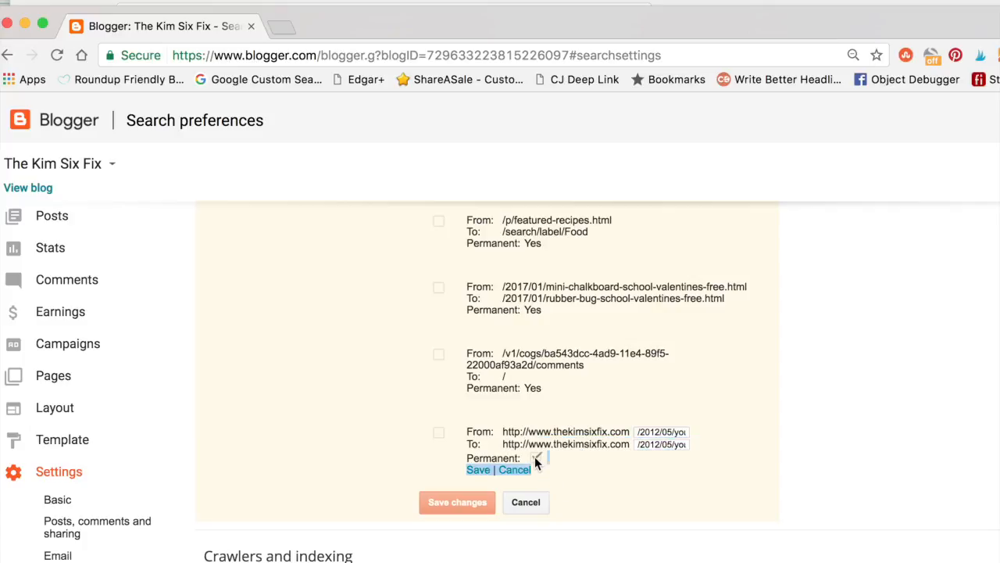
{"action": "left_click", "coordinate": [479, 470]}
{"action": "left_click", "coordinate": [465, 500]}
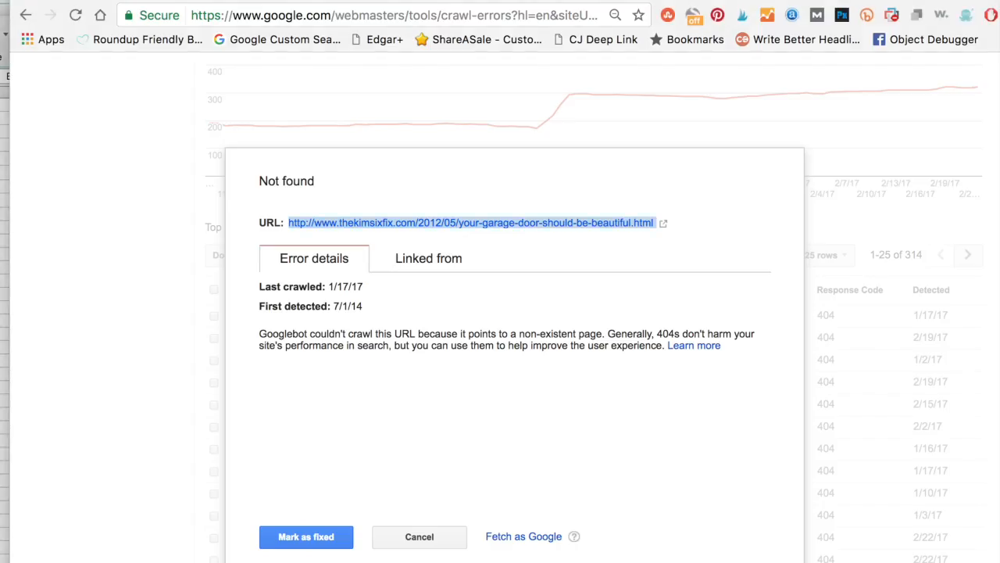
Step: Test the redirected garage door URL from its Search Console error details and mark its Not found error as fixed
{"action": "left_click", "coordinate": [663, 223]}
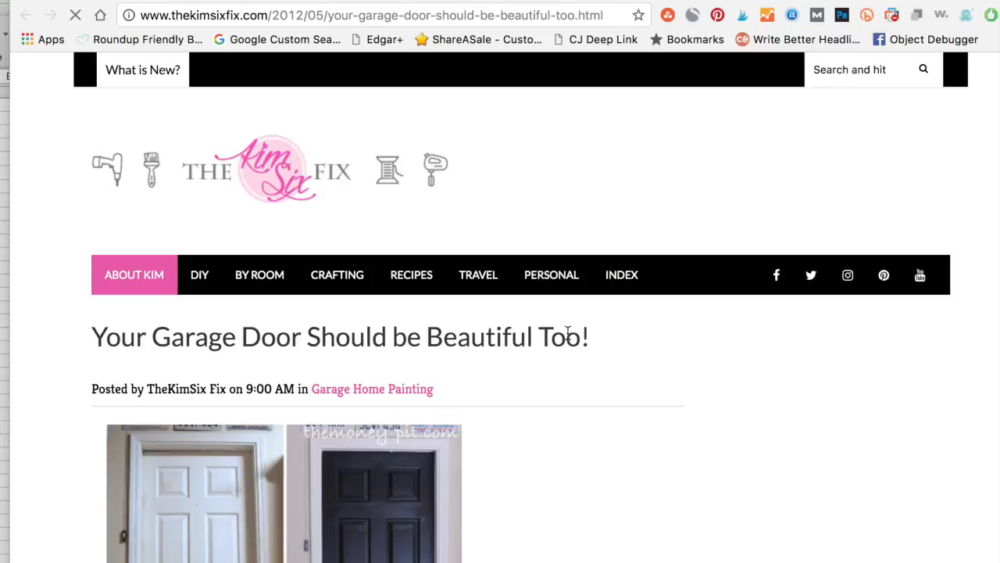
{"action": "scroll", "coordinate": [568, 333], "scroll_direction": "down", "scroll_amount": 5}
{"action": "scroll", "coordinate": [568, 333], "scroll_direction": "up", "scroll_amount": 2}
{"action": "scroll", "coordinate": [568, 332], "scroll_direction": "down", "scroll_amount": 8}
{"action": "scroll", "coordinate": [568, 333], "scroll_direction": "up", "scroll_amount": 4}
{"action": "key", "text": "super+w"}
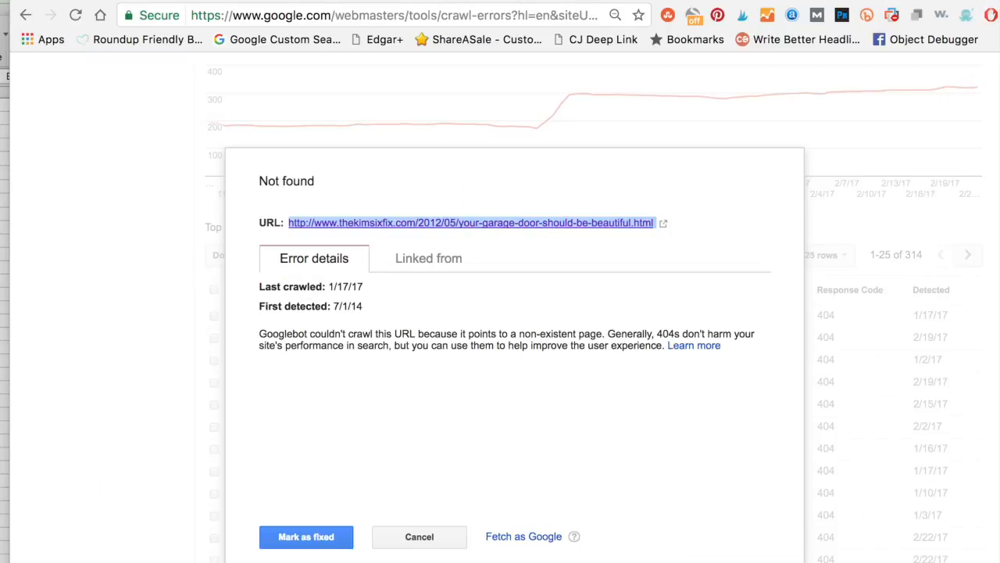
{"action": "left_click", "coordinate": [301, 539]}
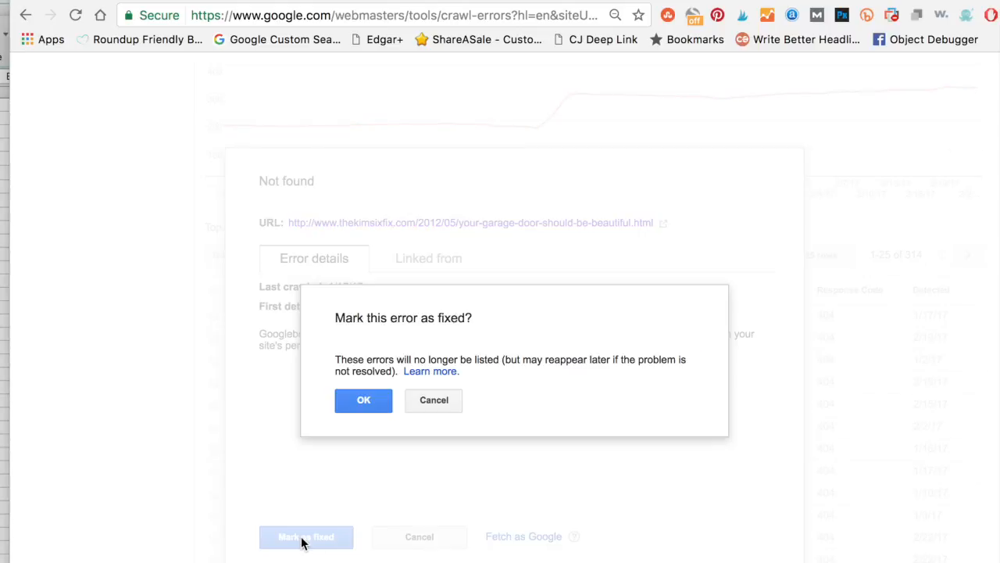
{"action": "left_click", "coordinate": [372, 400]}
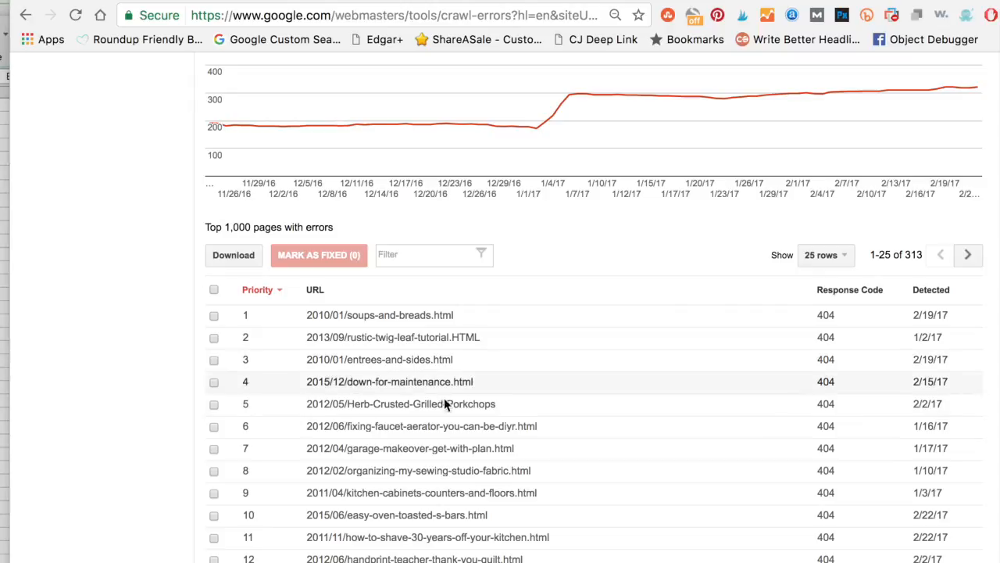
Step: Open the Not found error for 2012/05/Herb-Crusted-Grilled-Porkchops, check which pages link to it, and close the details
{"action": "scroll", "coordinate": [593, 307], "scroll_direction": "down", "scroll_amount": 2}
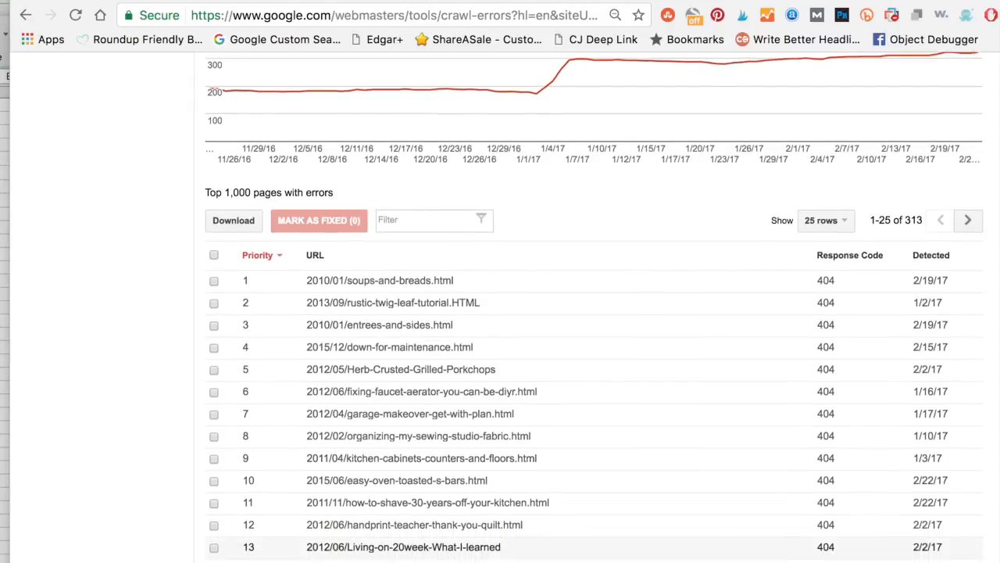
{"action": "scroll", "coordinate": [594, 306], "scroll_direction": "down", "scroll_amount": 1}
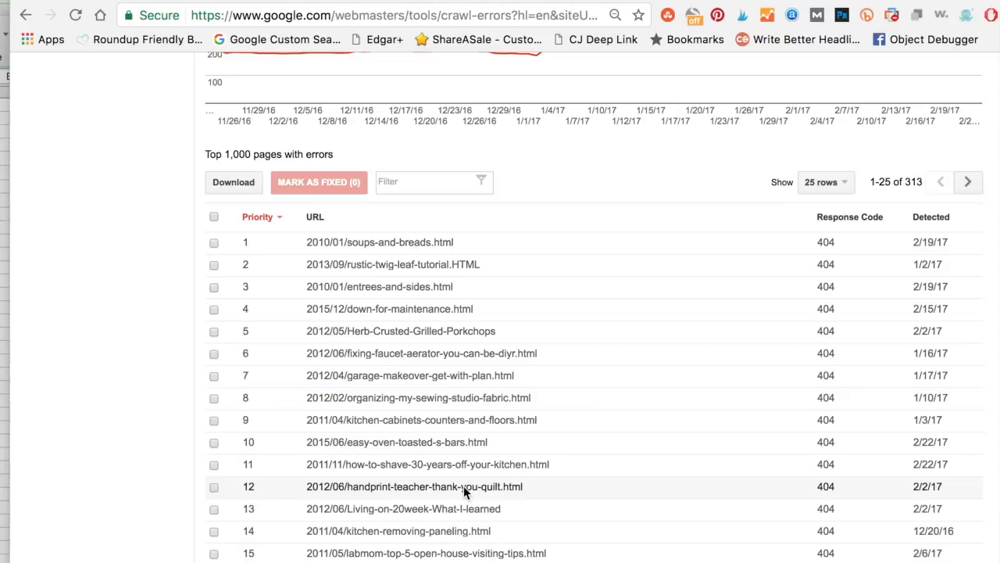
{"action": "left_click", "coordinate": [456, 342]}
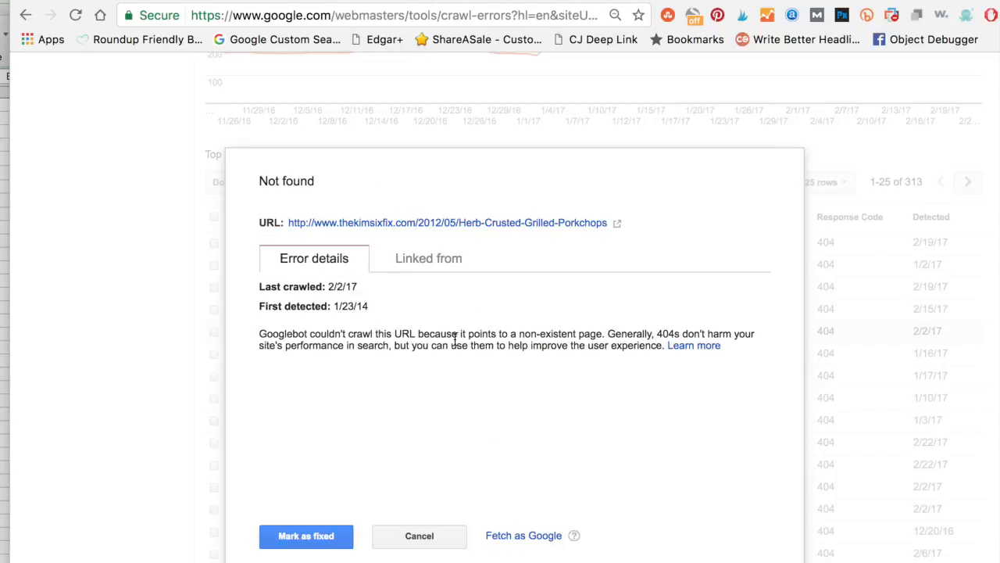
{"action": "left_click", "coordinate": [437, 262]}
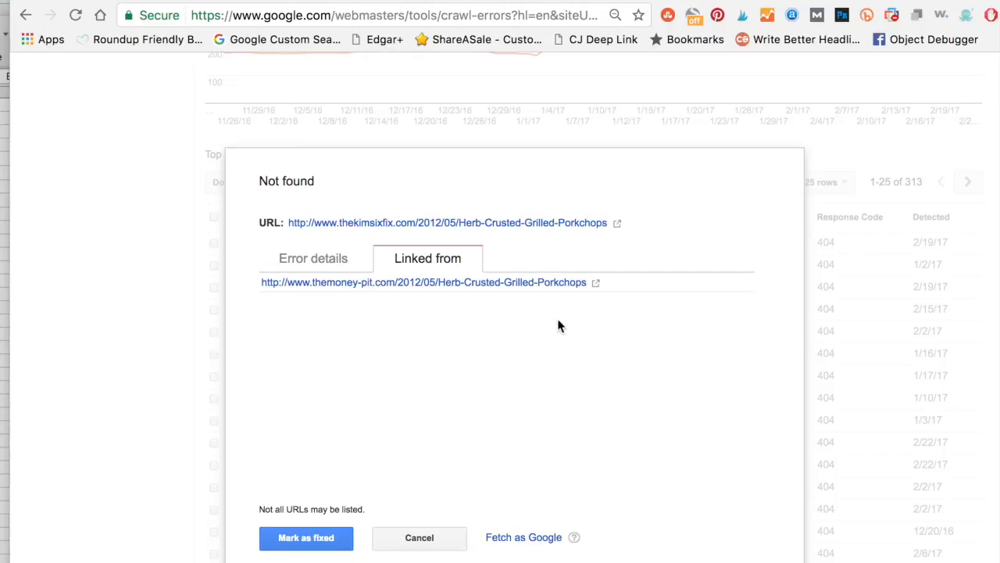
{"action": "left_click", "coordinate": [445, 539]}
Step: Review the desktop Not found chart and the list of pages with errors on the Crawl Errors page
{"action": "scroll", "coordinate": [551, 205], "scroll_direction": "up", "scroll_amount": 10}
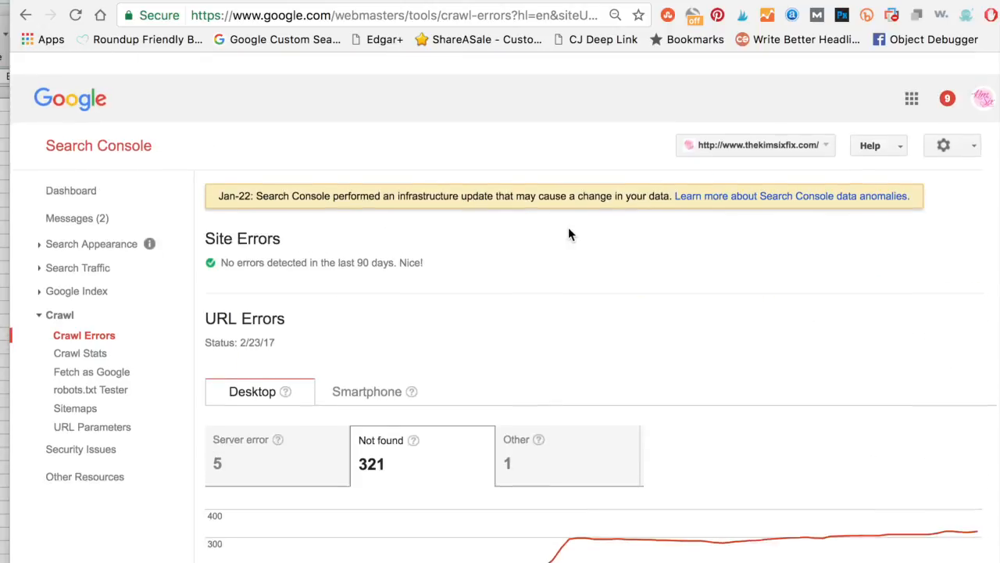
{"action": "scroll", "coordinate": [567, 224], "scroll_direction": "down", "scroll_amount": 4}
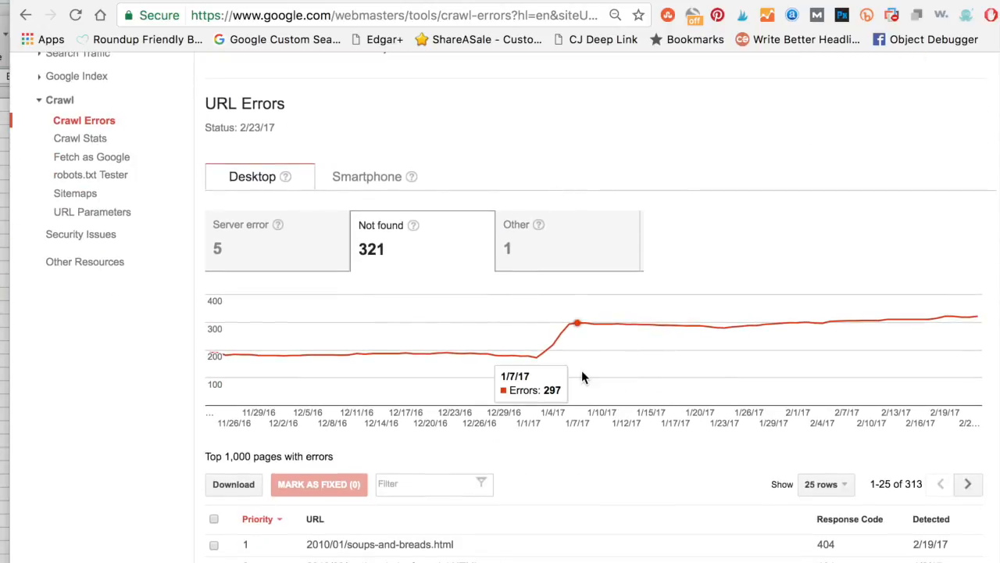
{"action": "scroll", "coordinate": [555, 433], "scroll_direction": "down", "scroll_amount": 2}
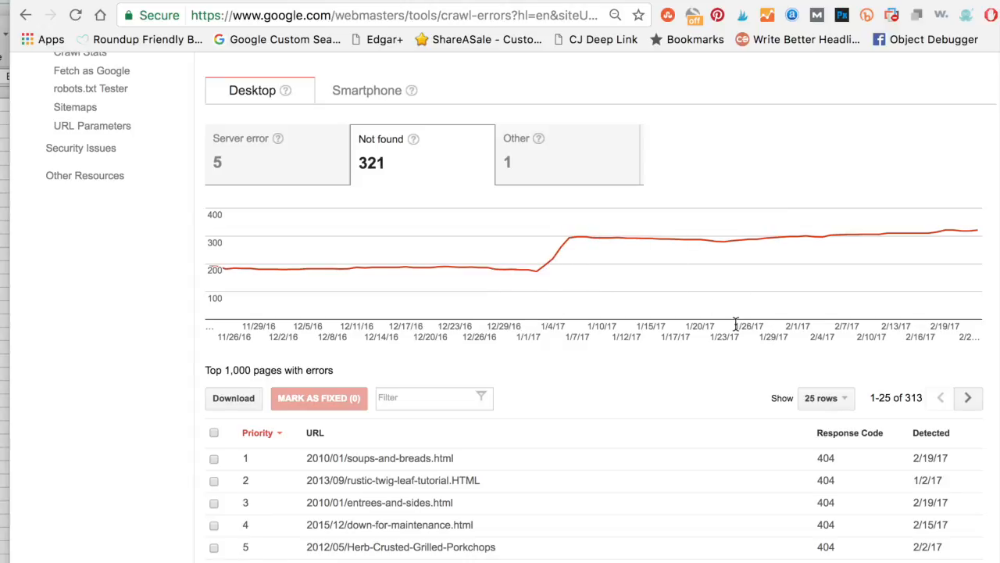
{"action": "scroll", "coordinate": [742, 447], "scroll_direction": "down", "scroll_amount": 2}
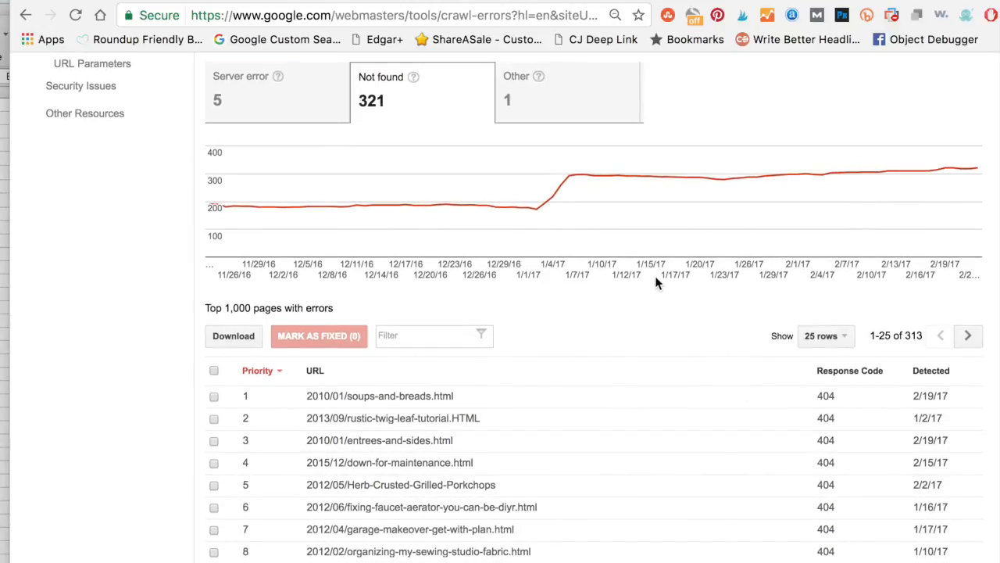
{"action": "scroll", "coordinate": [706, 500], "scroll_direction": "down", "scroll_amount": 2}
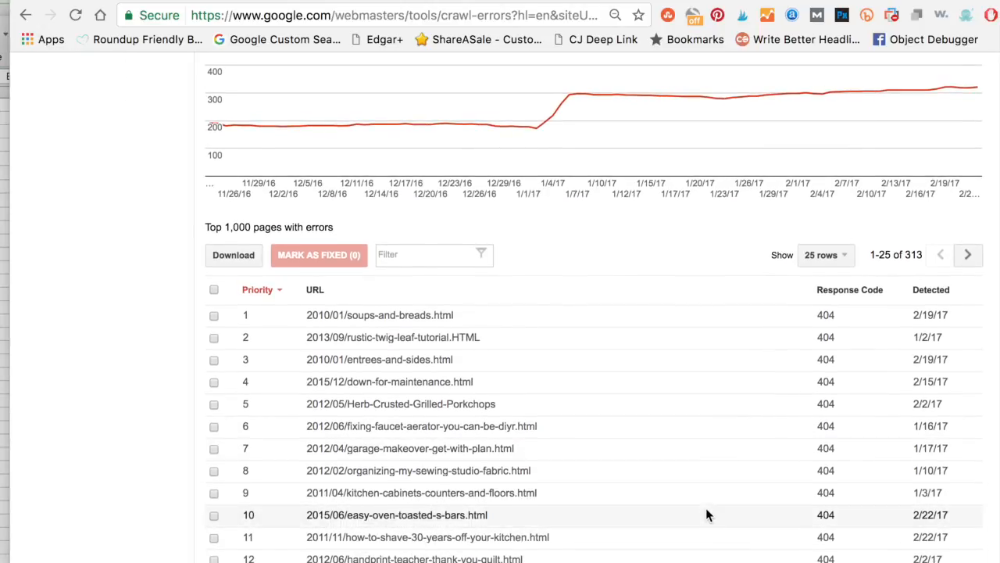
{"action": "scroll", "coordinate": [707, 509], "scroll_direction": "down", "scroll_amount": 1}
{"action": "scroll", "coordinate": [706, 509], "scroll_direction": "up", "scroll_amount": 3}
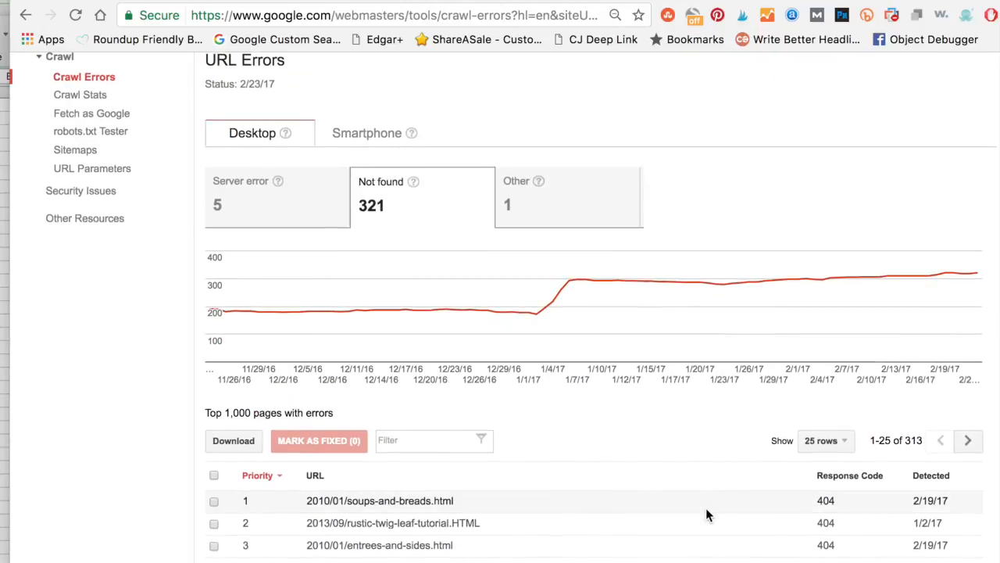
{"action": "scroll", "coordinate": [706, 507], "scroll_direction": "up", "scroll_amount": 2}
{"action": "scroll", "coordinate": [705, 507], "scroll_direction": "down", "scroll_amount": 1}
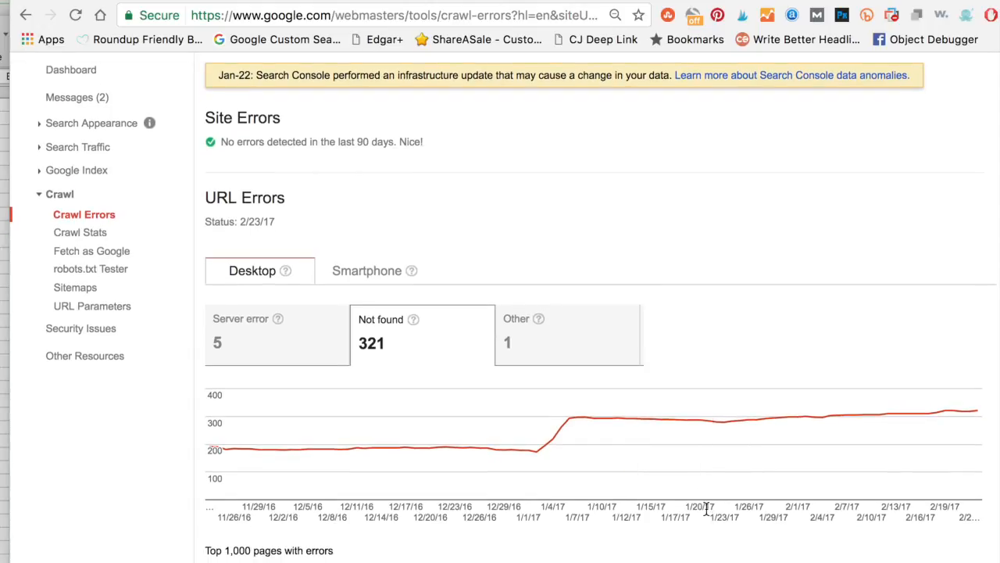
{"action": "scroll", "coordinate": [706, 507], "scroll_direction": "up", "scroll_amount": 2}
{"action": "scroll", "coordinate": [705, 510], "scroll_direction": "up", "scroll_amount": 1}
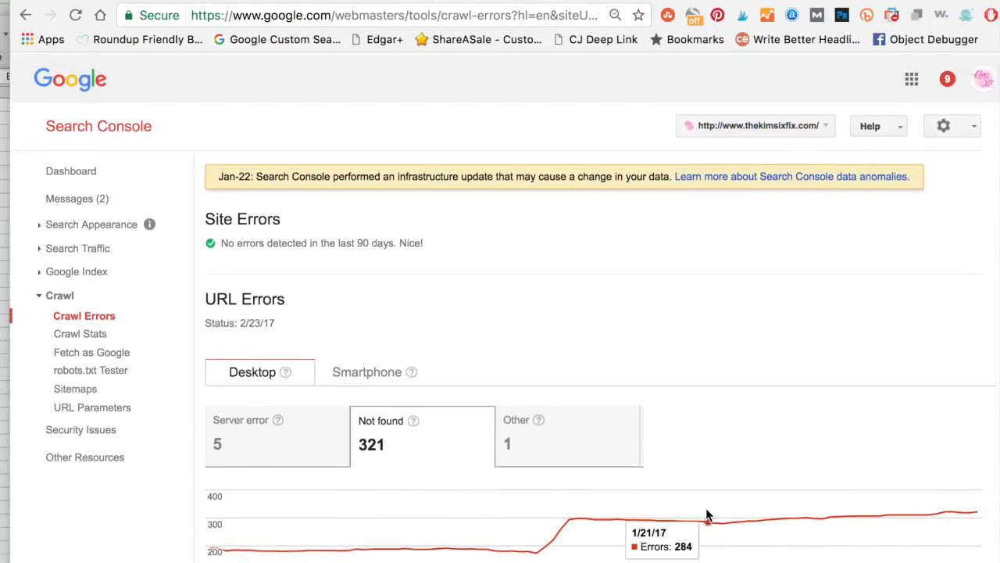
{"action": "scroll", "coordinate": [705, 516], "scroll_direction": "down", "scroll_amount": 6}
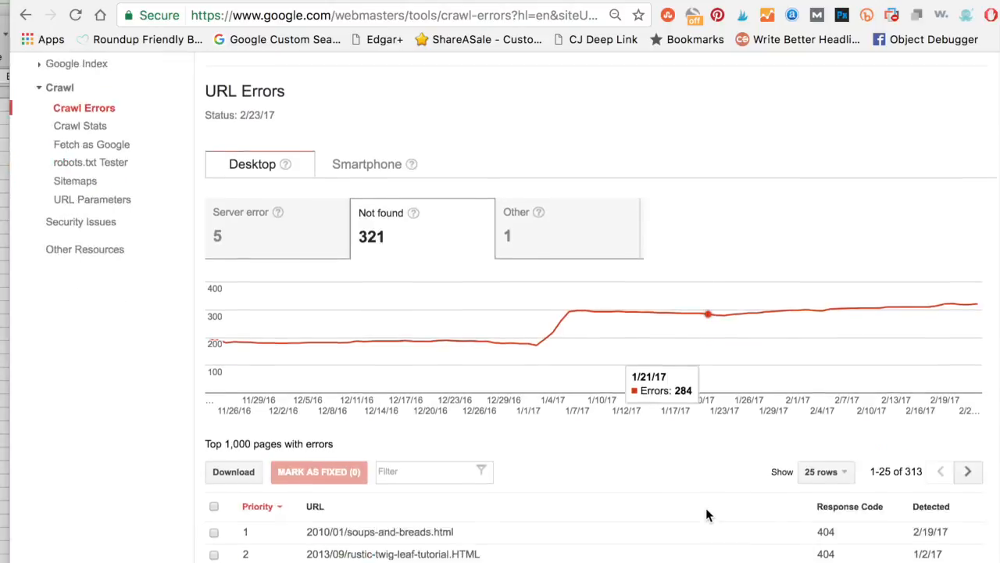
{"action": "scroll", "coordinate": [707, 514], "scroll_direction": "up", "scroll_amount": 6}
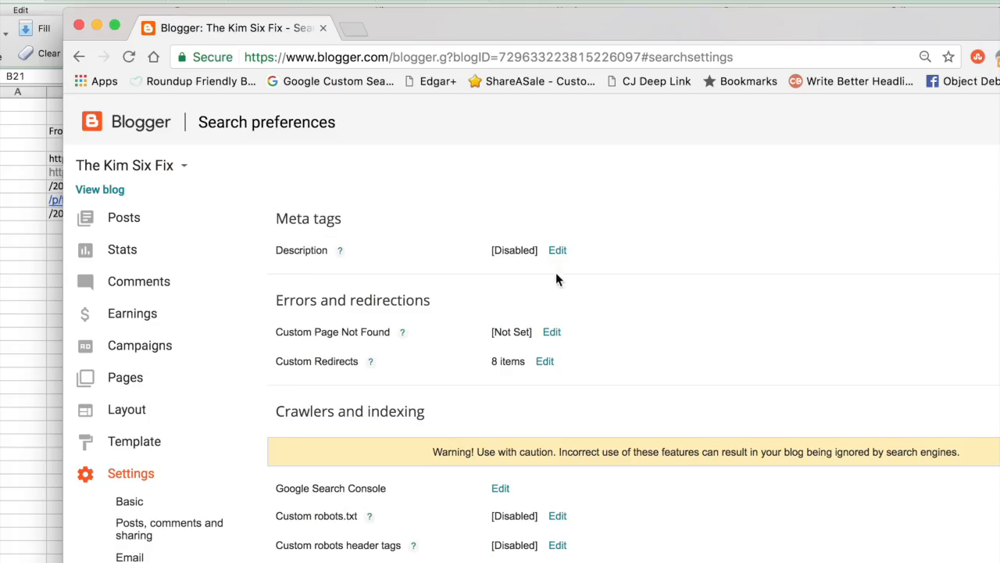
Step: Open Blogger's Custom Redirects for editing, move the browser aside, and switch to the redirect log in Excel
{"action": "left_click", "coordinate": [551, 359]}
{"action": "left_click_drag", "start_coordinate": [557, 24], "coordinate": [730, 0]}
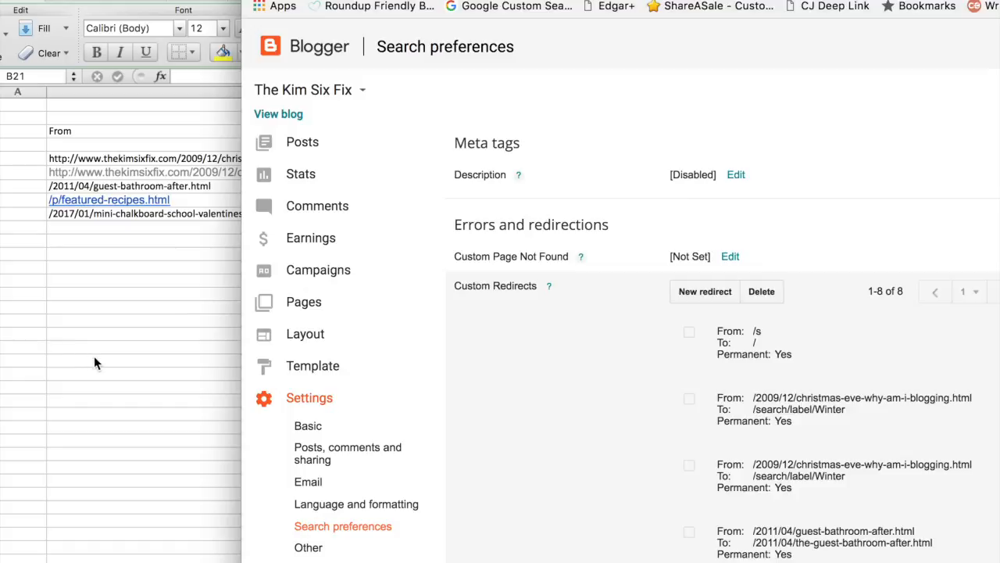
{"action": "left_click", "coordinate": [90, 357]}
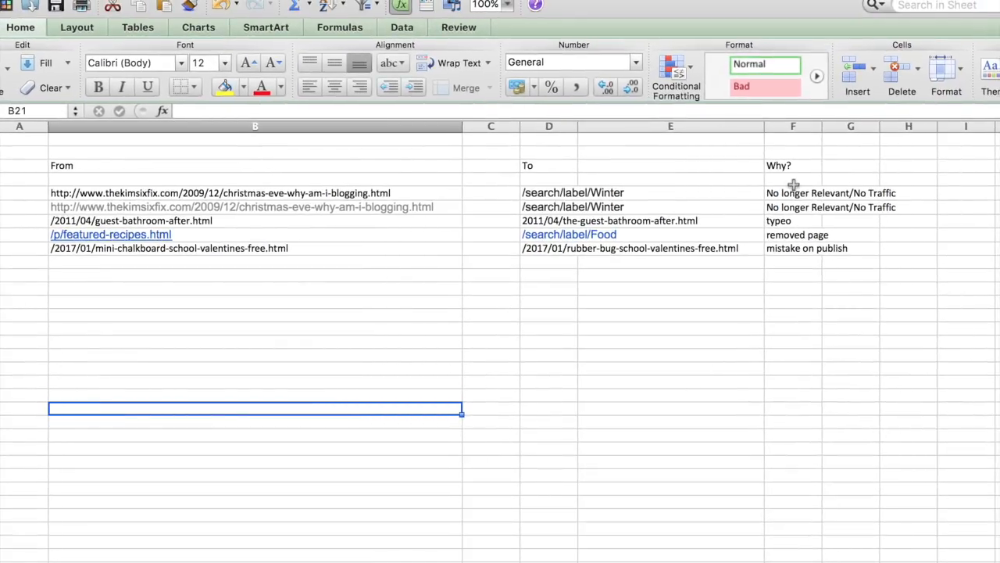
Step: Enter "webmaster tools" as the reason in cell F10 of the redirect log
{"action": "left_click", "coordinate": [798, 264]}
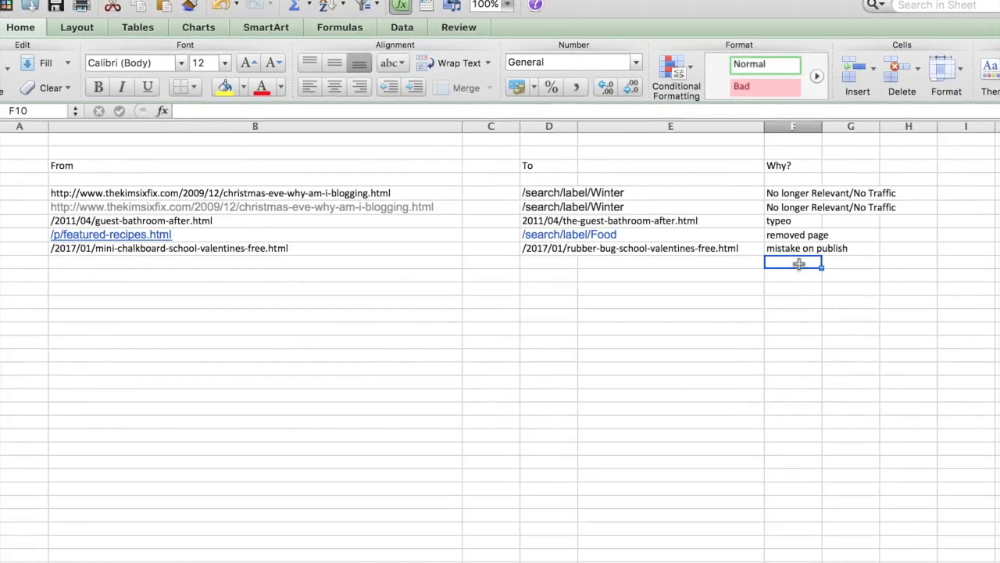
{"action": "type", "text": "we b"}
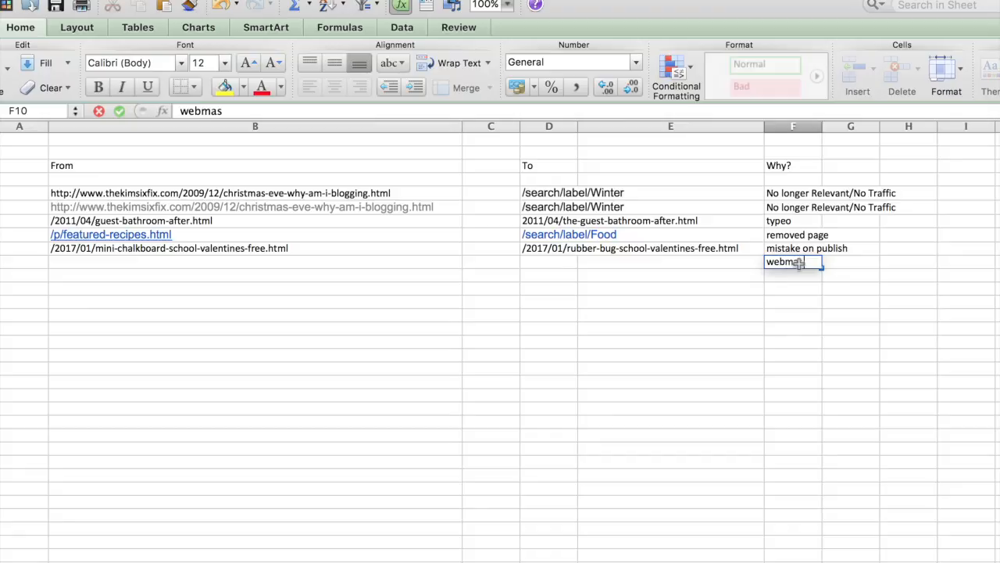
{"action": "type", "text": "master tools"}
{"action": "key", "text": "Return"}
{"action": "key", "text": "super+Tab"}
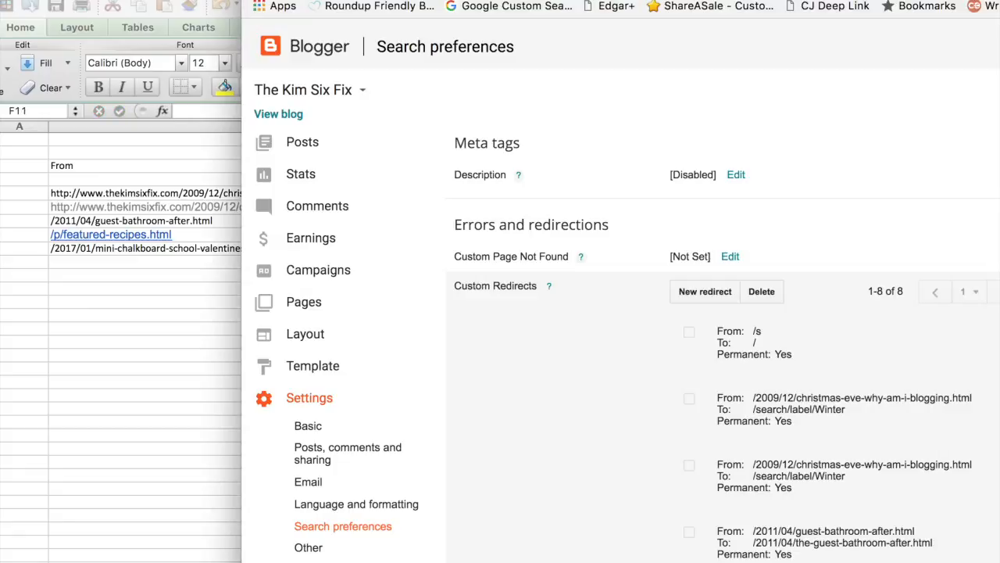
{"action": "scroll", "coordinate": [829, 389], "scroll_direction": "down", "scroll_amount": 5}
{"action": "scroll", "coordinate": [900, 464], "scroll_direction": "down", "scroll_amount": 4}
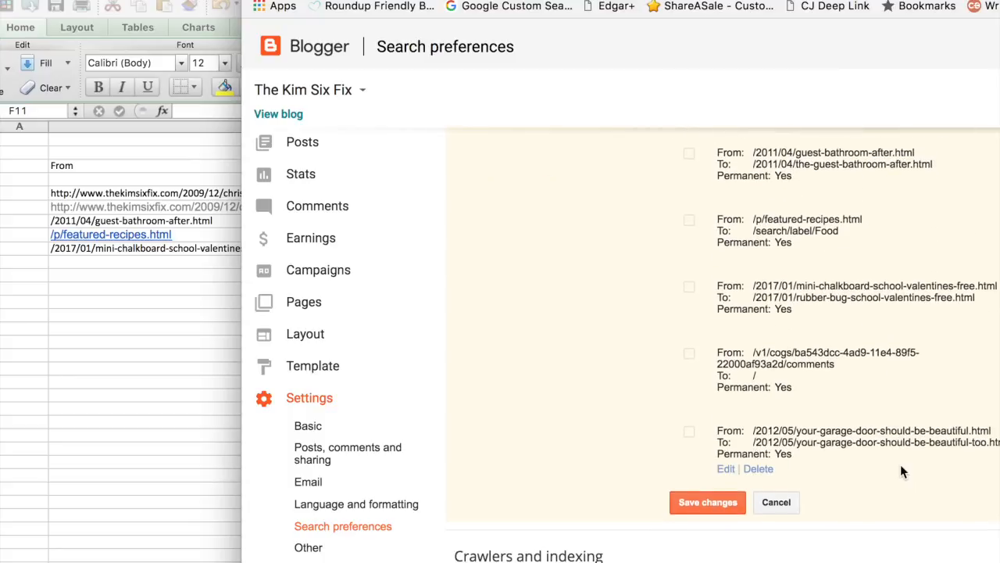
{"action": "left_click_drag", "start_coordinate": [997, 447], "coordinate": [750, 442]}
{"action": "key", "text": "super+Tab"}
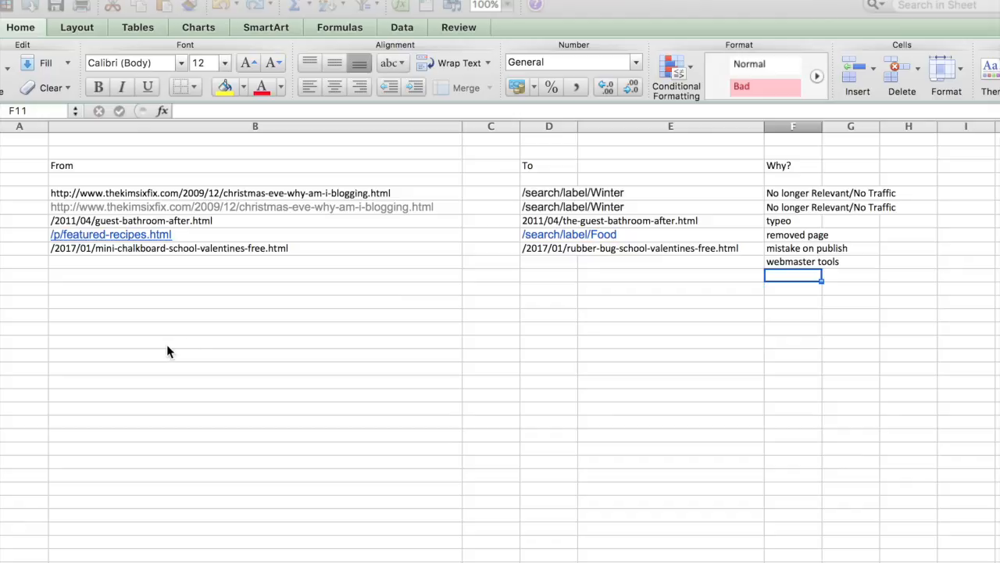
{"action": "left_click", "coordinate": [529, 265]}
{"action": "type", "text": "http://www.thekimsixfix.com/2012/05/your-garage-door-should-be-beautiful-too.html"}
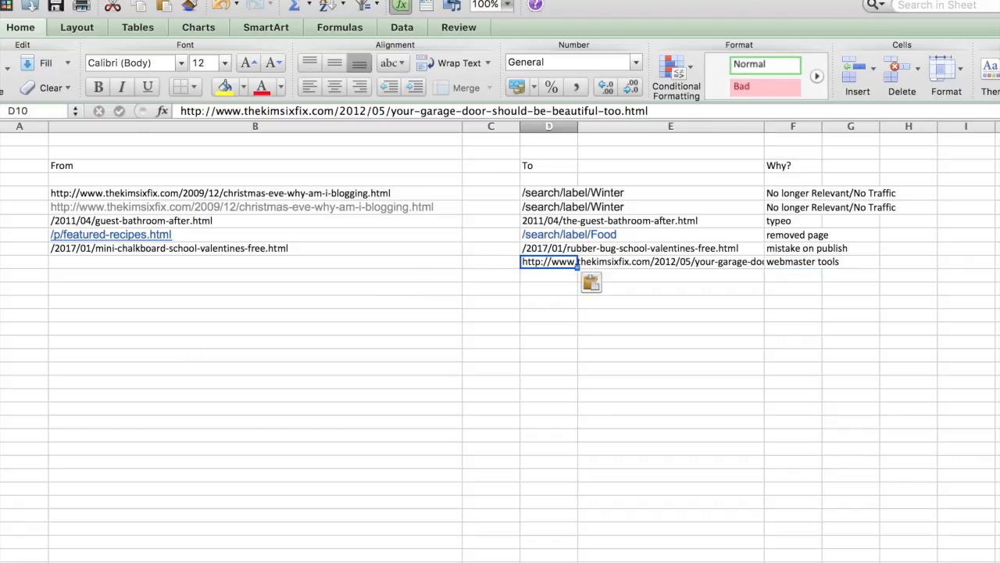
Step: Switch to Blogger and try to copy the From address of the garage door redirect
{"action": "key", "text": "super+Tab"}
{"action": "left_click_drag", "start_coordinate": [991, 430], "coordinate": [753, 430]}
{"action": "left_click", "coordinate": [804, 496]}
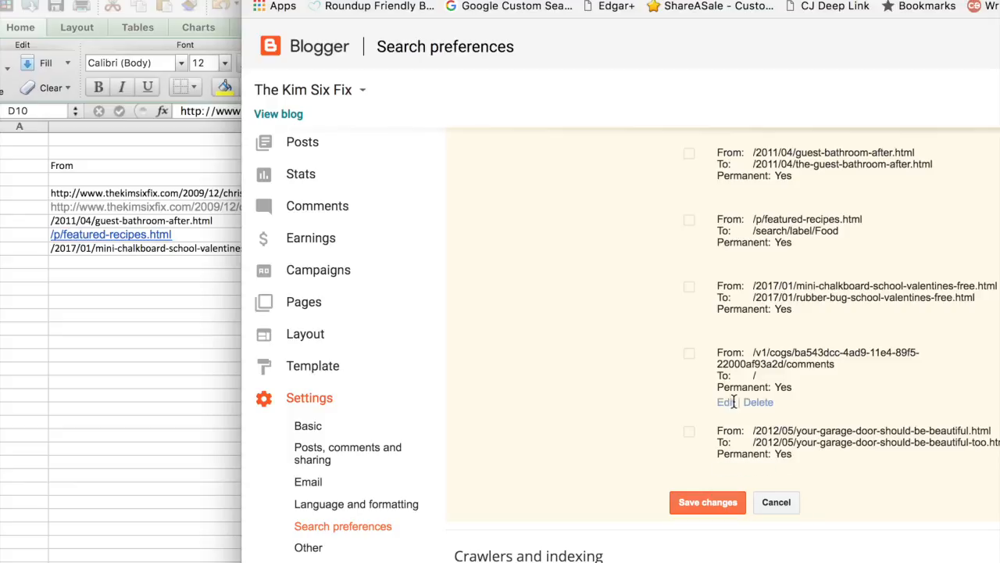
{"action": "triple_click", "coordinate": [914, 430]}
{"action": "left_click", "coordinate": [992, 430]}
{"action": "left_click_drag", "start_coordinate": [998, 431], "coordinate": [846, 426]}
{"action": "left_click", "coordinate": [846, 426]}
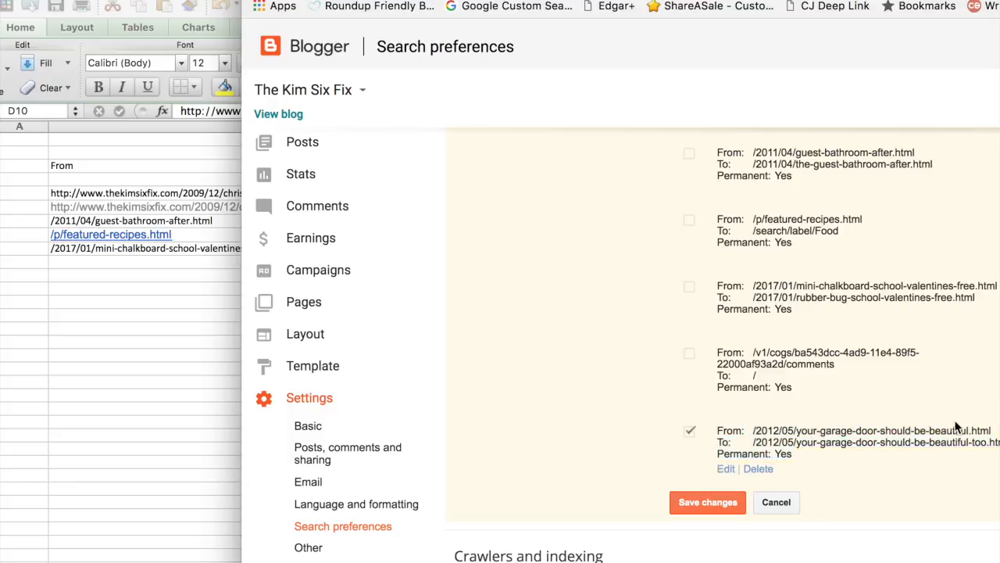
{"action": "left_click_drag", "start_coordinate": [997, 428], "coordinate": [862, 422]}
{"action": "left_click", "coordinate": [851, 424]}
{"action": "left_click_drag", "start_coordinate": [748, 430], "coordinate": [993, 430]}
{"action": "left_click", "coordinate": [997, 433]}
{"action": "left_click", "coordinate": [206, 249]}
{"action": "left_click", "coordinate": [129, 261]}
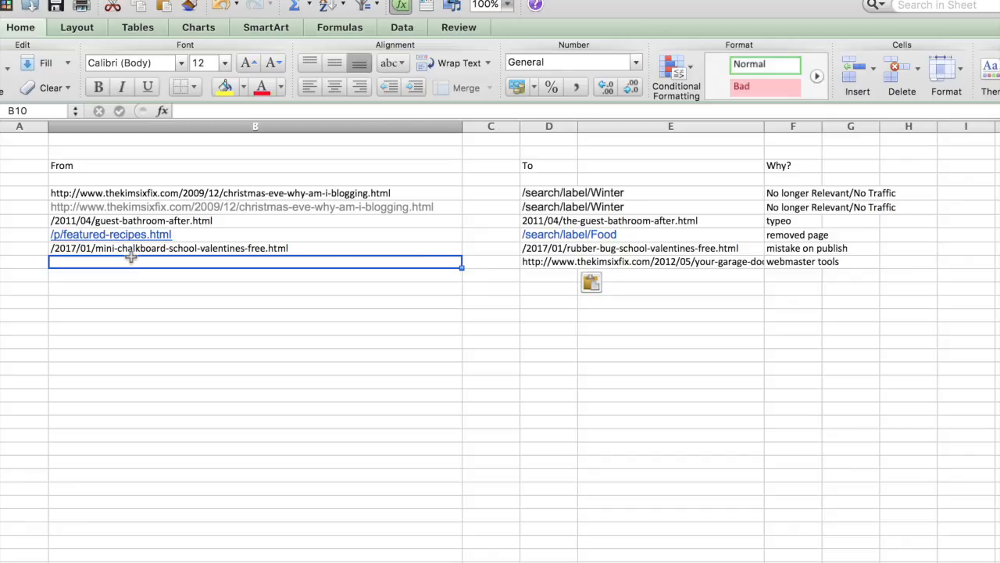
{"action": "type", "text": "http://www.thekimsixfix.com/2012/05/your-garage-door-should-be-beautiful-too.html"}
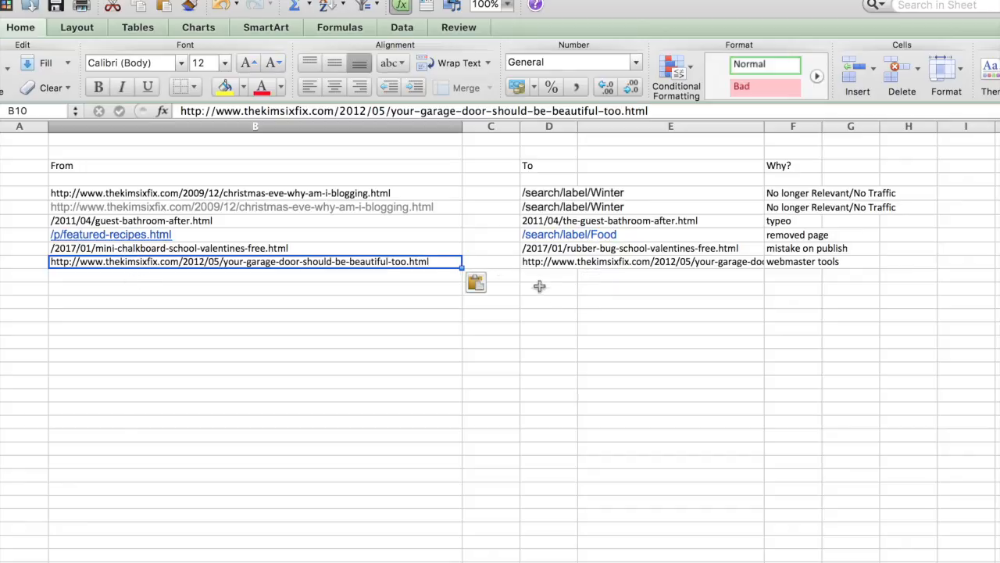
{"action": "key", "text": "super+w"}
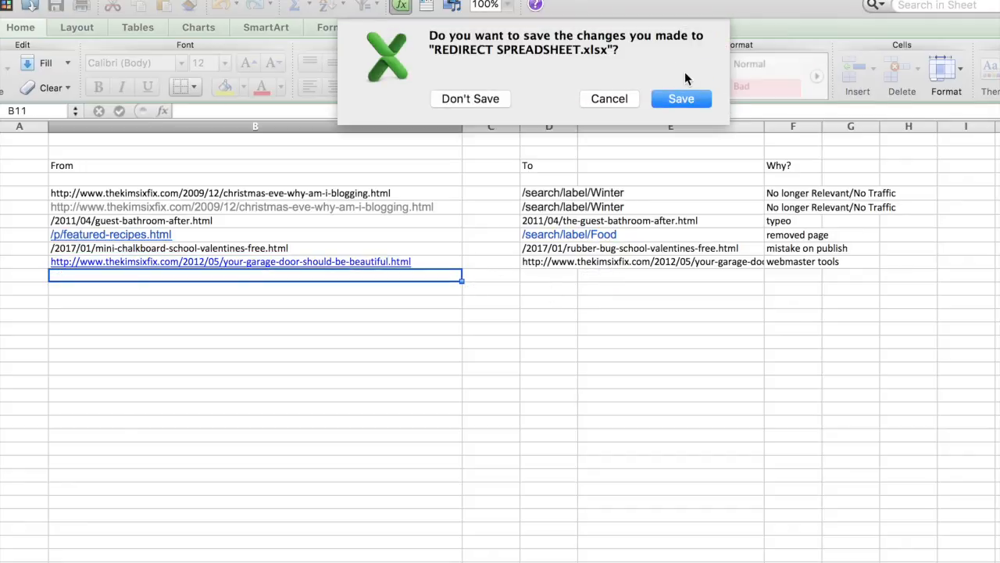
{"action": "left_click", "coordinate": [682, 98]}
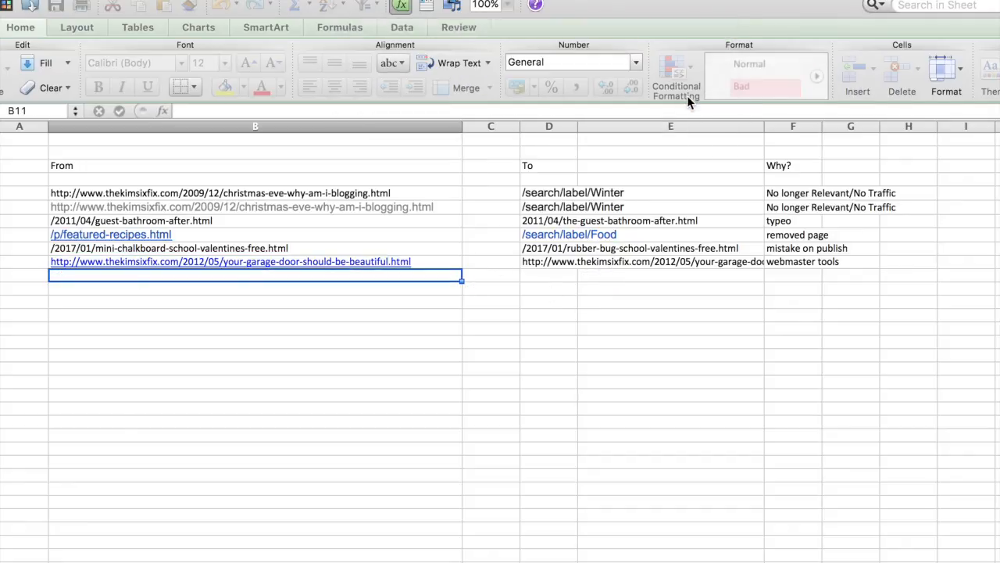